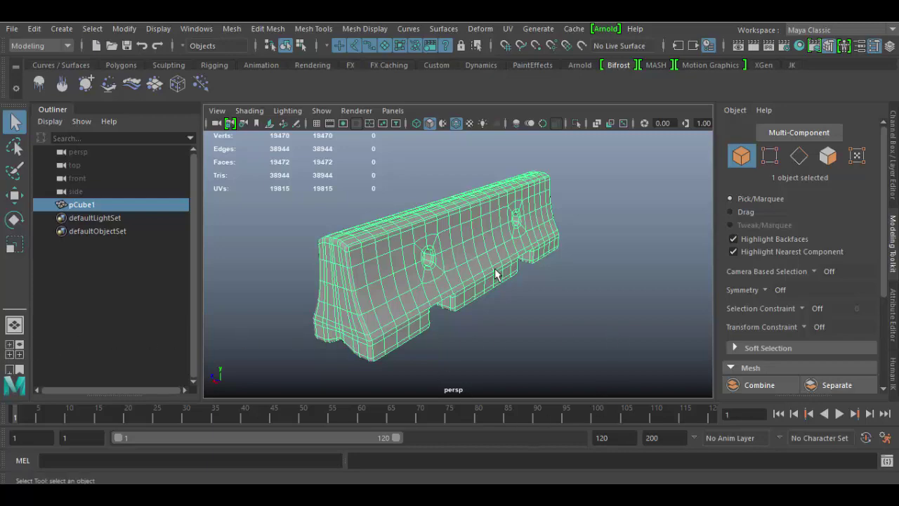
Orbit around the barrier and turn on the viewport polygon count readout
left_click_drag(572, 300, 380, 293, "alt")
left_click(345, 310)
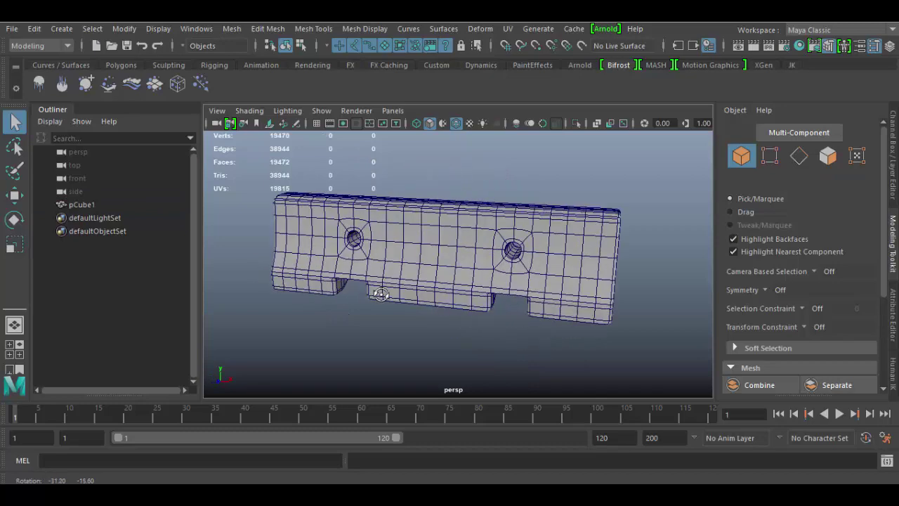
left_click_drag(307, 317, 438, 314, "alt")
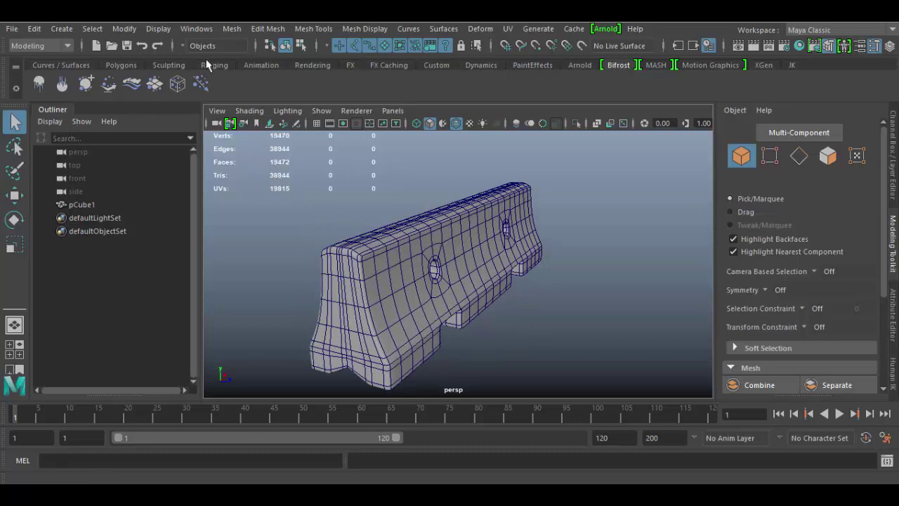
left_click(153, 30)
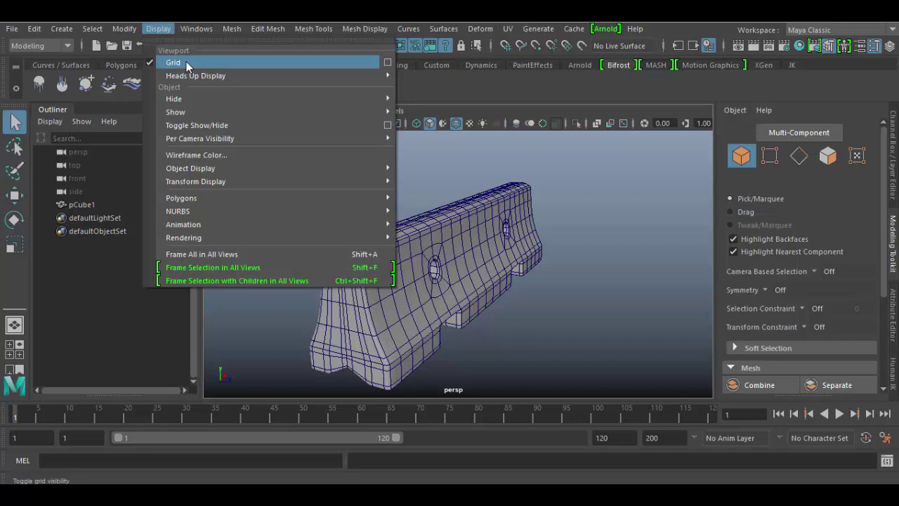
mouse_move(200, 76)
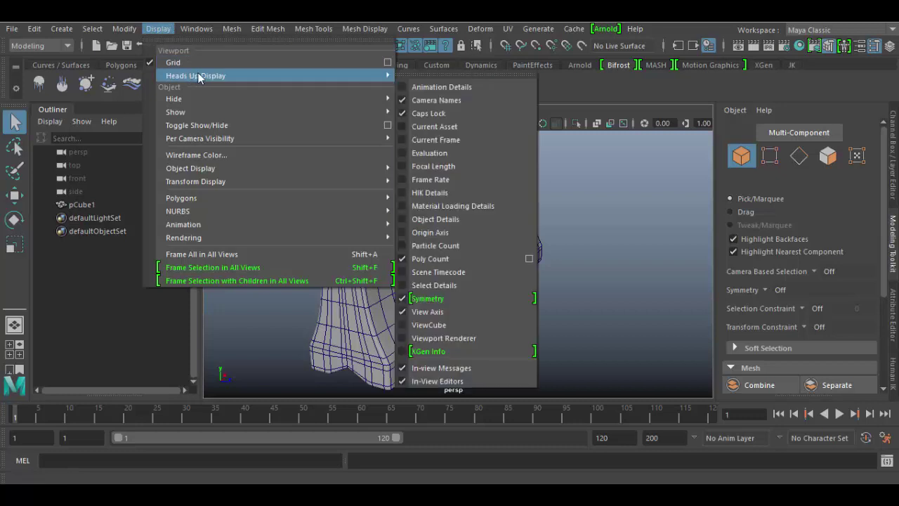
left_click(442, 260)
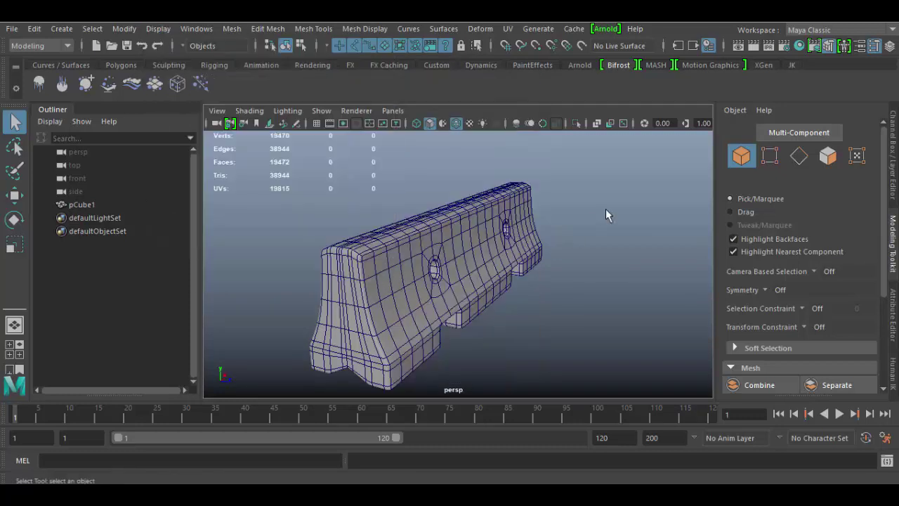
left_click(415, 274)
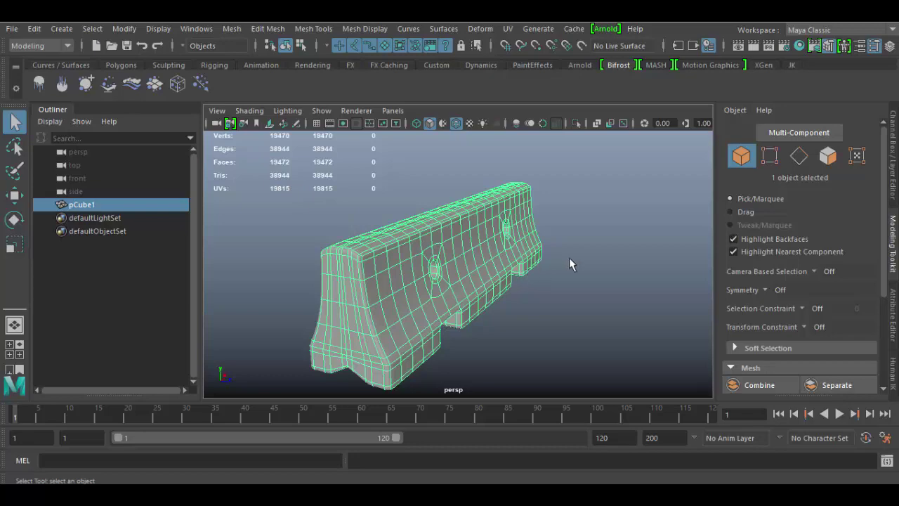
mouse_move(559, 255)
left_mouse_down("alt")
mouse_move(412, 213)
mouse_move(321, 255)
mouse_move(597, 271)
mouse_move(445, 257)
mouse_move(556, 261)
mouse_move(543, 259)
left_mouse_up("alt")
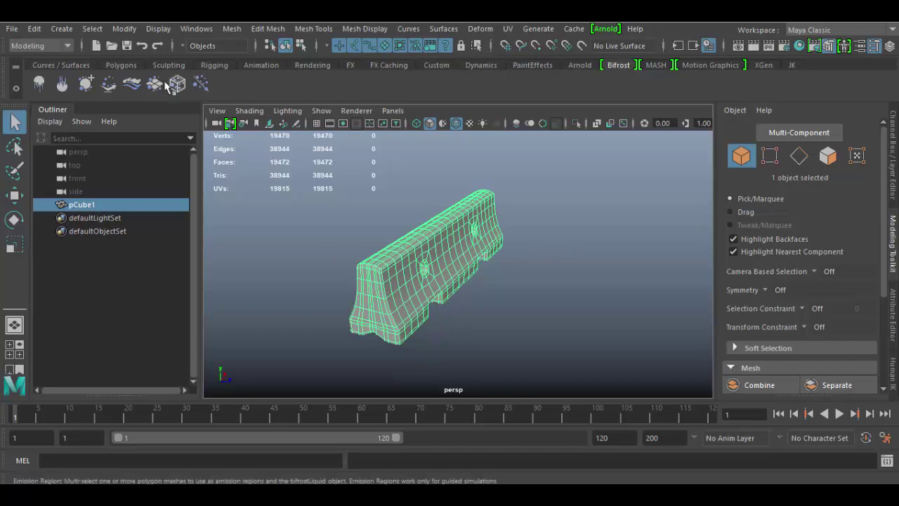
Show the Channel Box and rename pCube1 to barrier_High
left_click(448, 66)
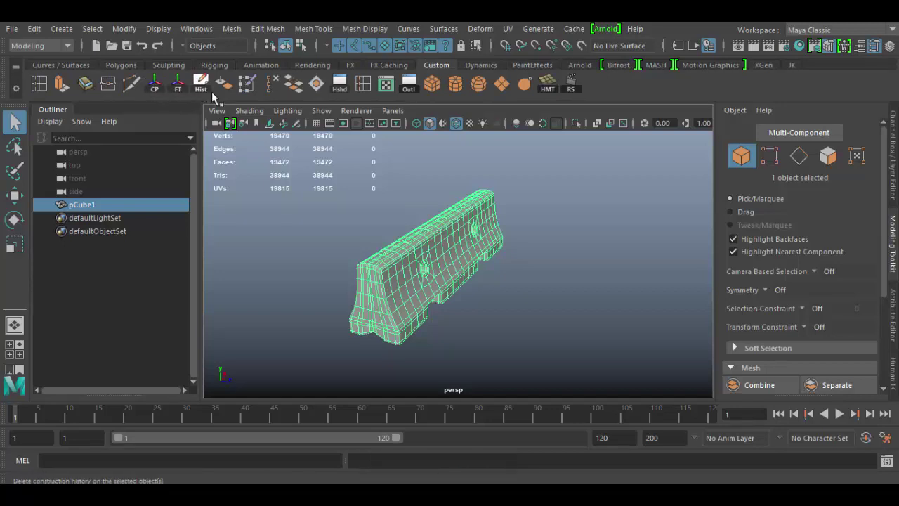
left_click(895, 149)
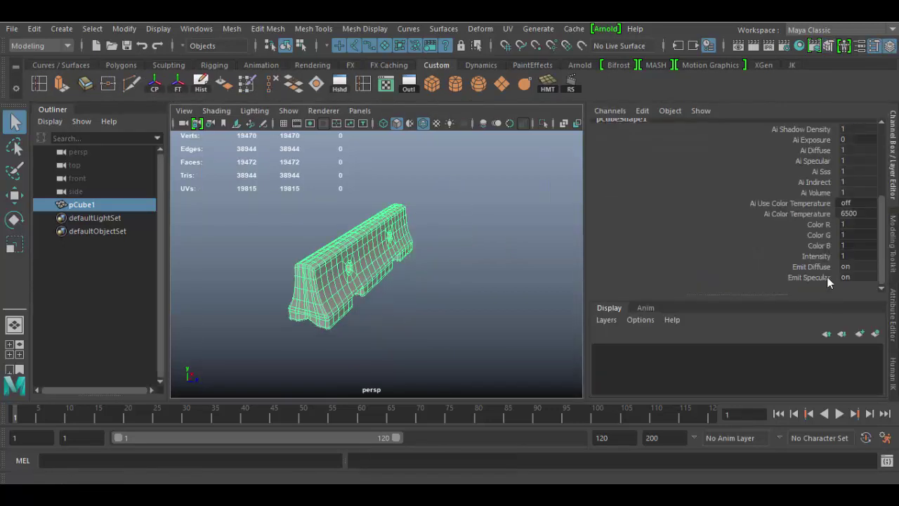
scroll(683, 221, "up", 5)
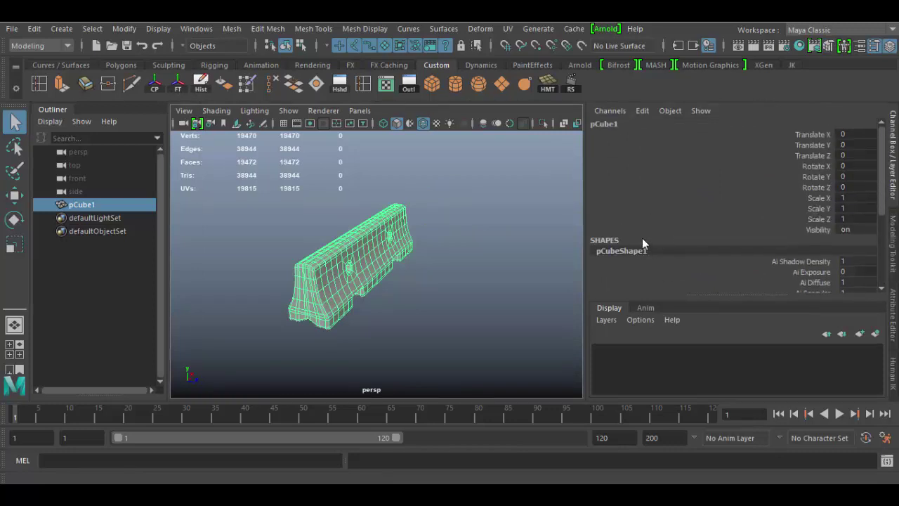
scroll(642, 237, "down", 5)
scroll(614, 250, "up", 5)
double_click(84, 205)
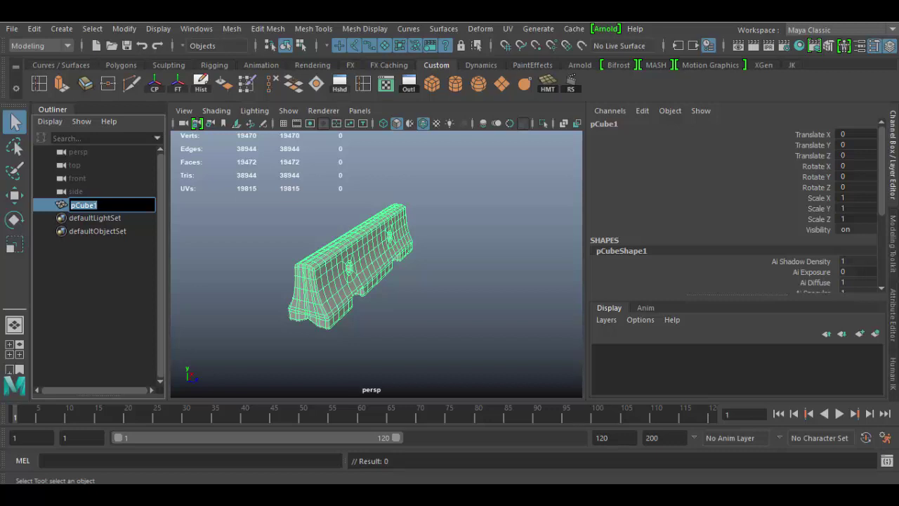
type("barrier_High")
key("Return")
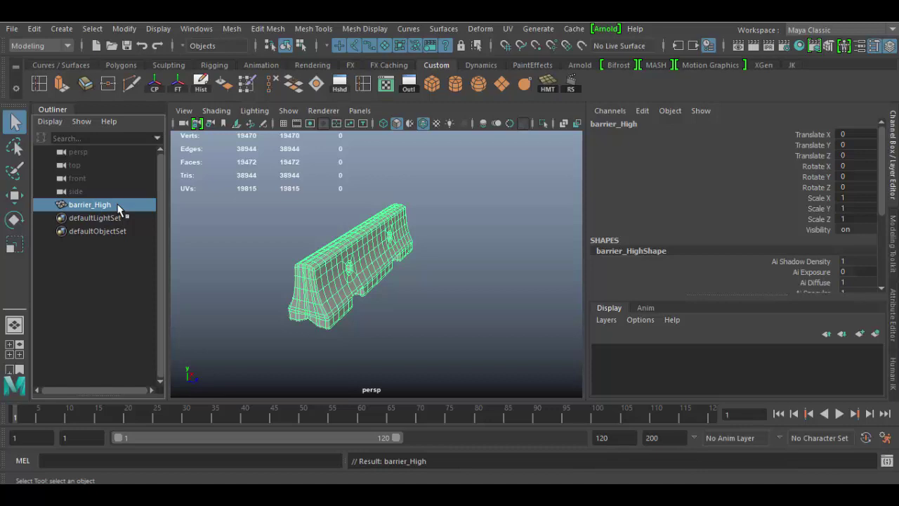
Duplicate barrier_High, name the copy barrier_Low, and hide barrier_High
key("ctrl+d")
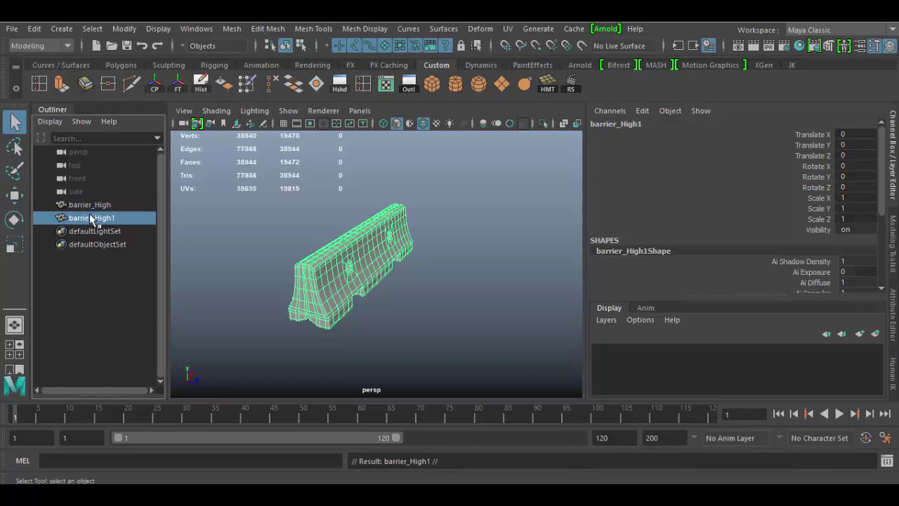
double_click(96, 222)
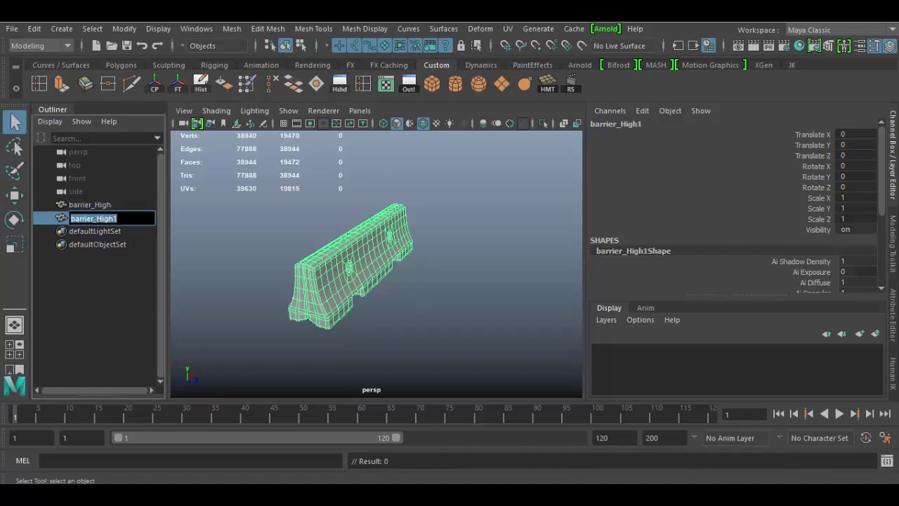
left_click_drag(116, 219, 104, 218)
type("Low")
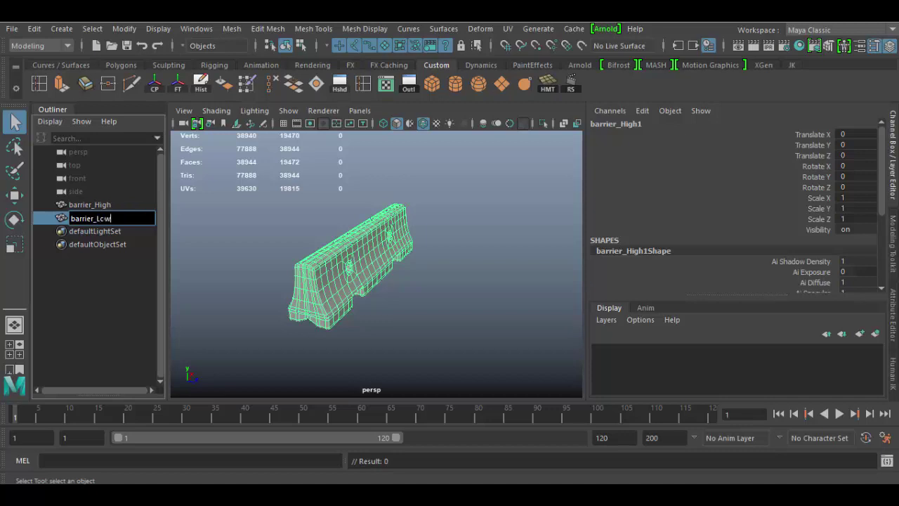
key("Return")
left_click(118, 205)
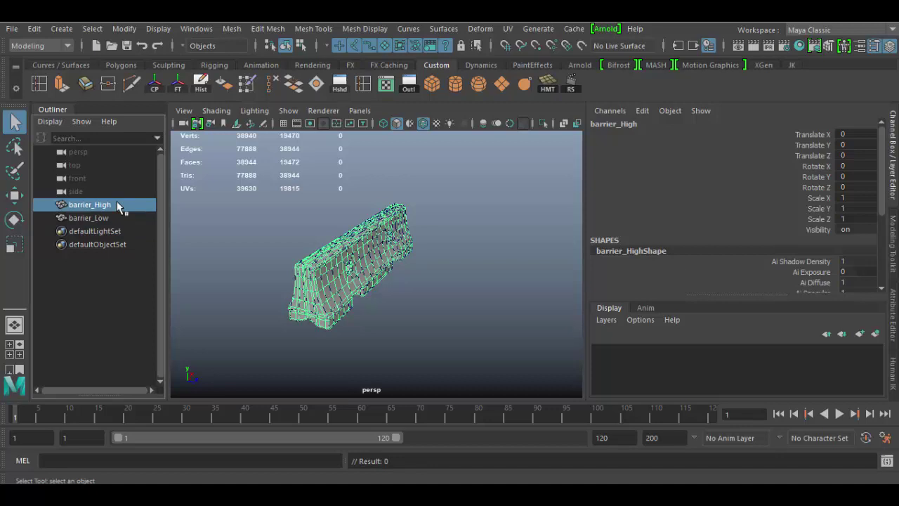
key("ctrl+h")
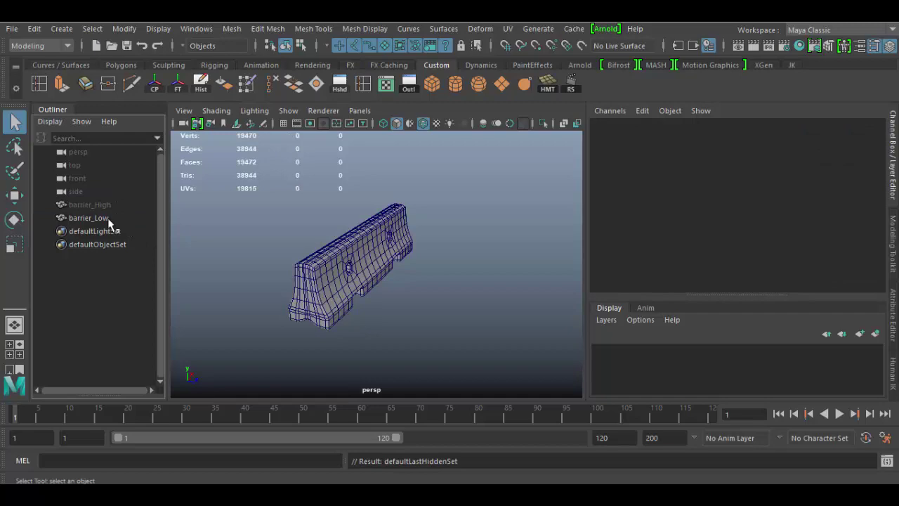
Select barrier_Low, turn off smooth preview with 1, and orbit to look along its length
left_click(109, 219)
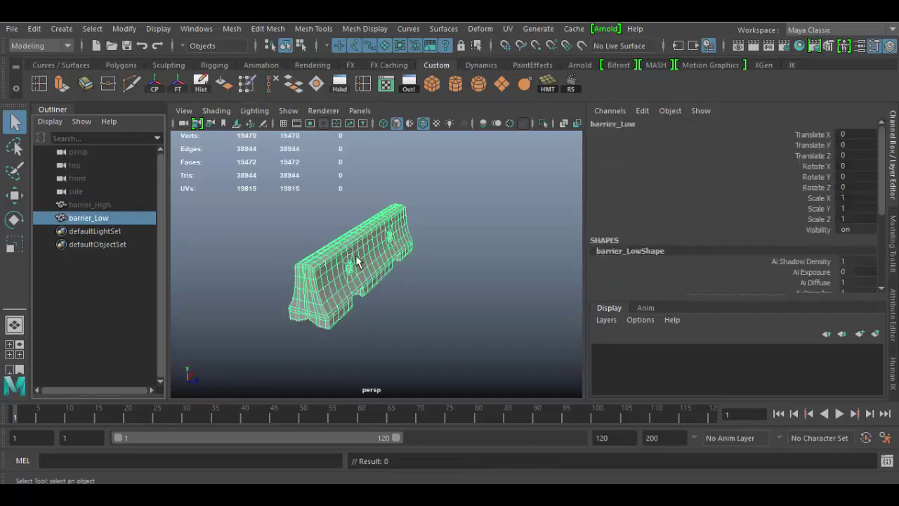
left_click(366, 266)
left_click_drag(367, 265, 428, 275, "alt")
key("1")
right_click_drag(428, 275, 437, 316, "alt")
left_click_drag(437, 316, 473, 315, "alt")
right_click_drag(473, 316, 492, 344, "alt")
left_click_drag(491, 344, 413, 326, "alt")
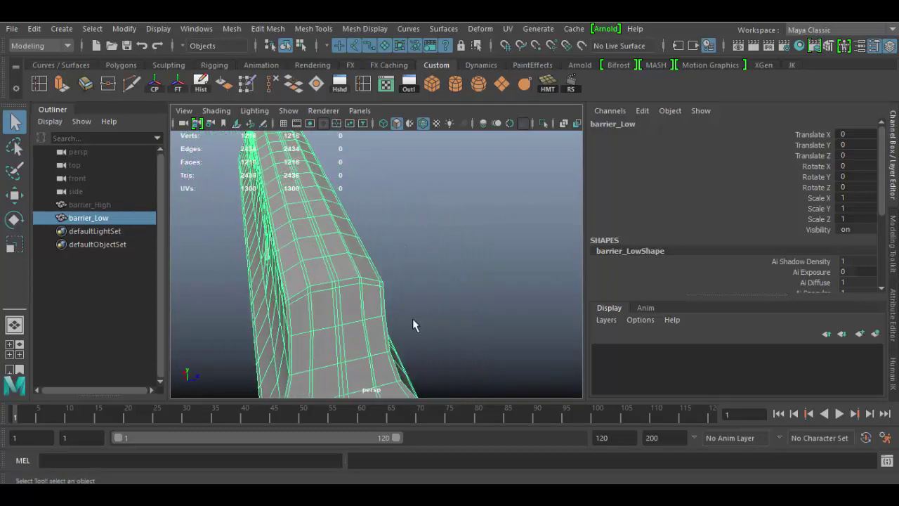
left_click_drag(341, 283, 339, 235, "alt")
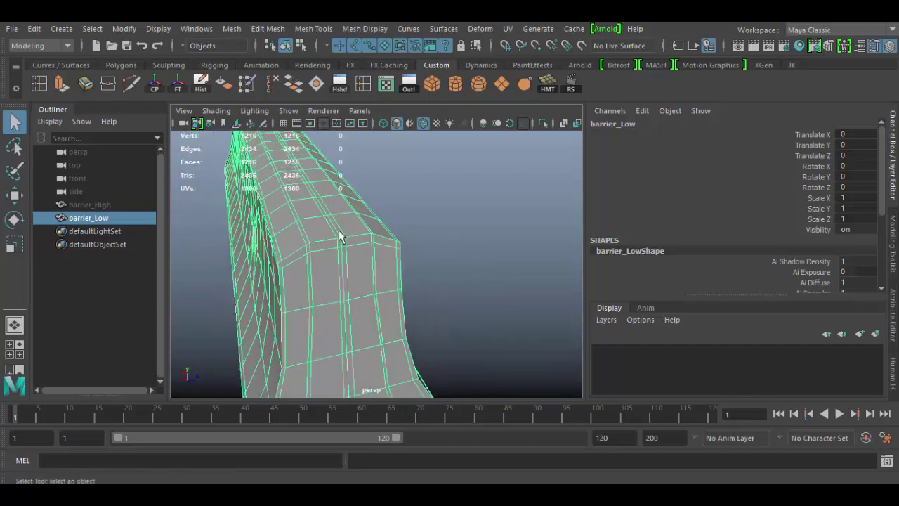
Select the edge loop running along the barrier and maximize the side view
right_click_drag(339, 229, 324, 91)
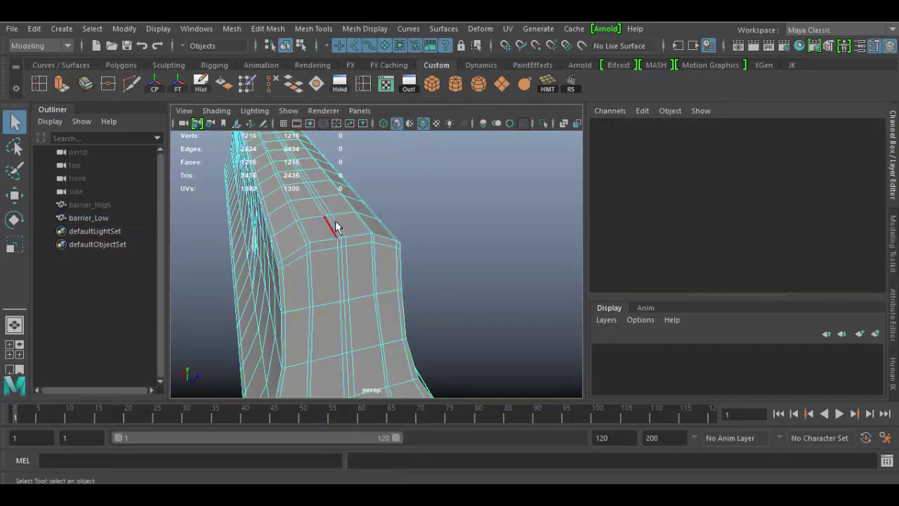
double_click(335, 229)
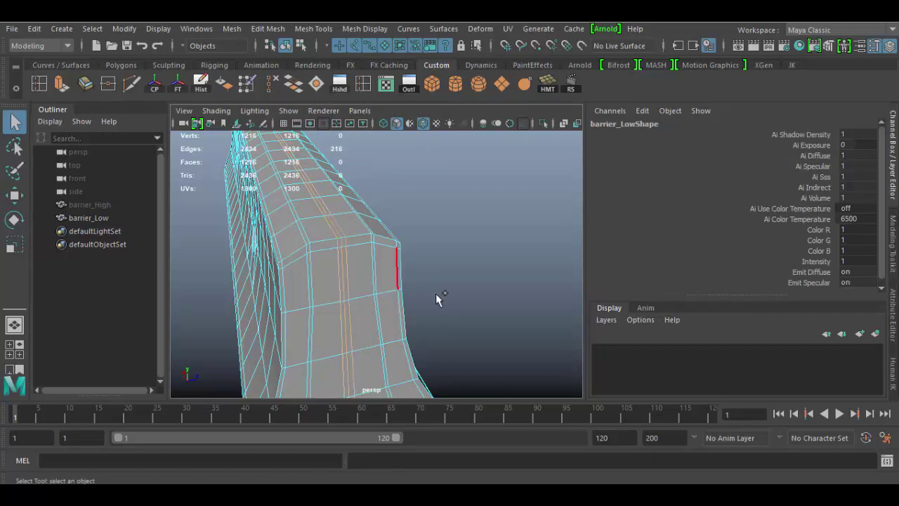
left_click_drag(491, 300, 473, 283, "alt")
right_click_drag(473, 283, 441, 270, "alt")
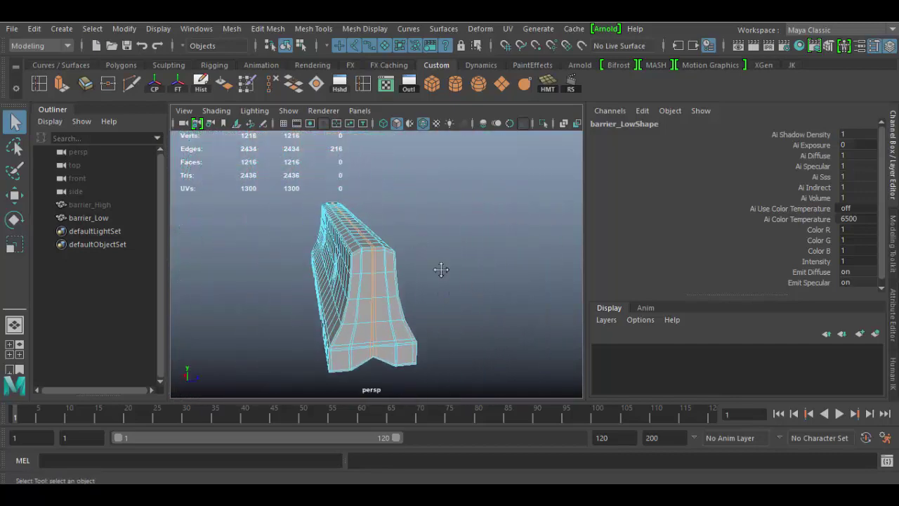
key("space")
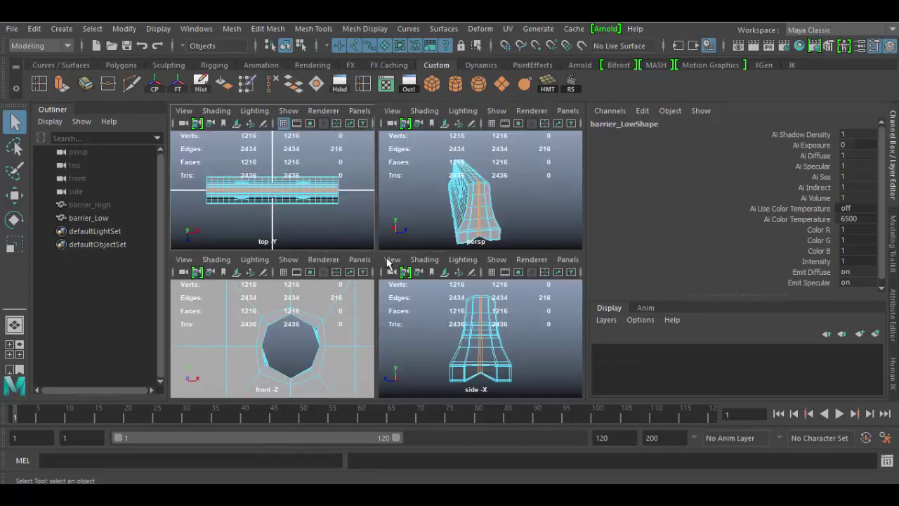
key("space")
scroll(409, 267, "up", 3)
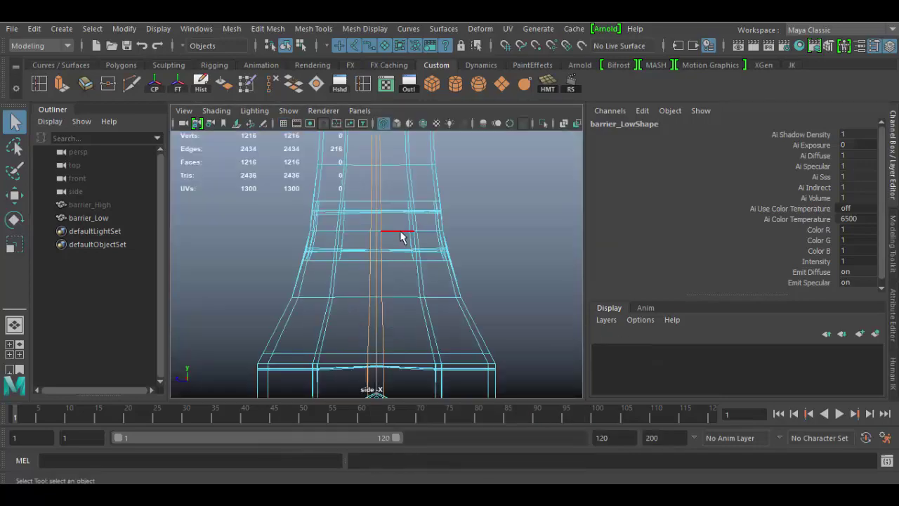
scroll(401, 234, "down", 2)
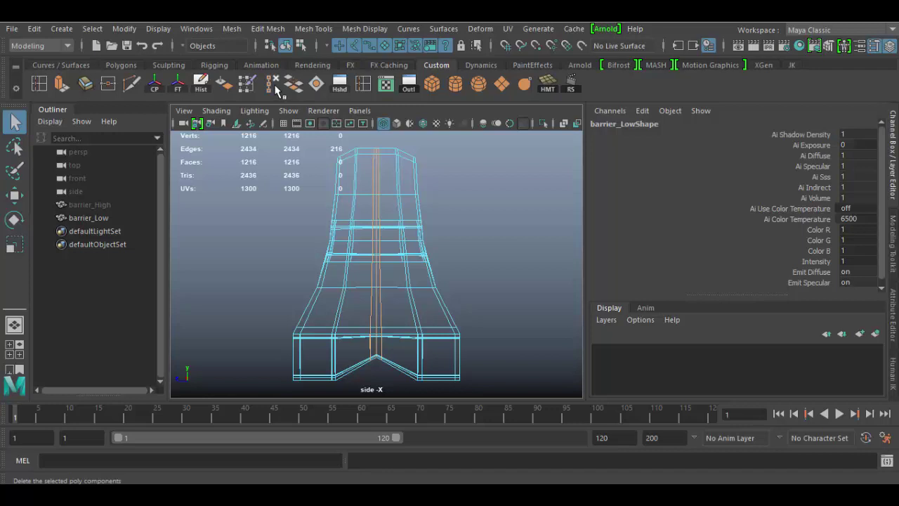
Try deleting the selected edges with their vertices, undo it, and maximize the perspective view
left_click(270, 30)
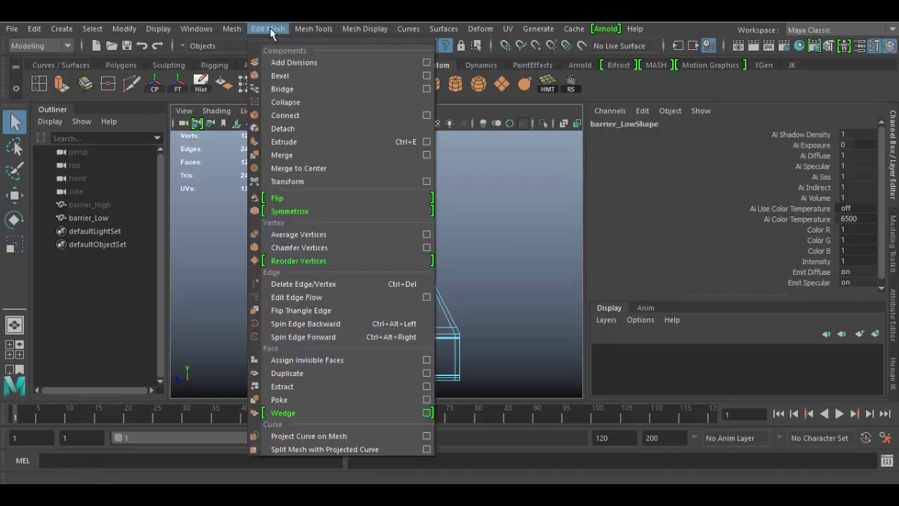
left_click(313, 284)
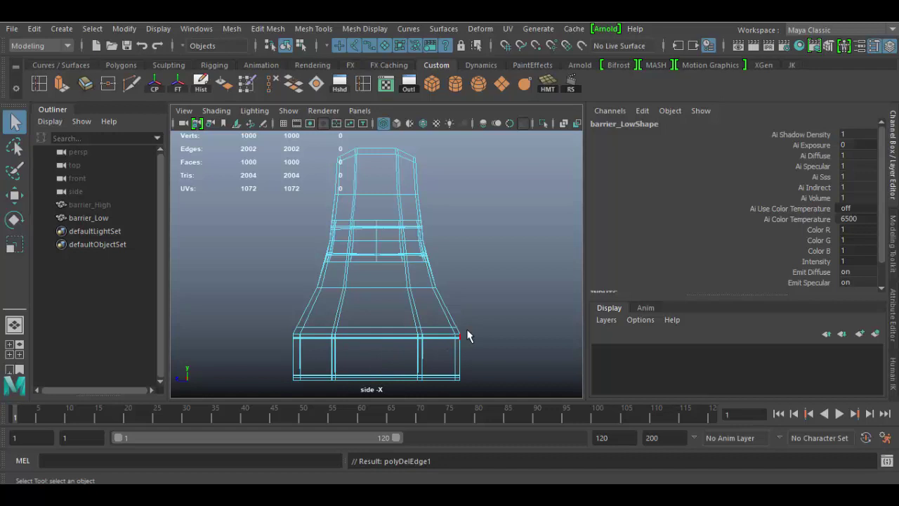
key("ctrl+z")
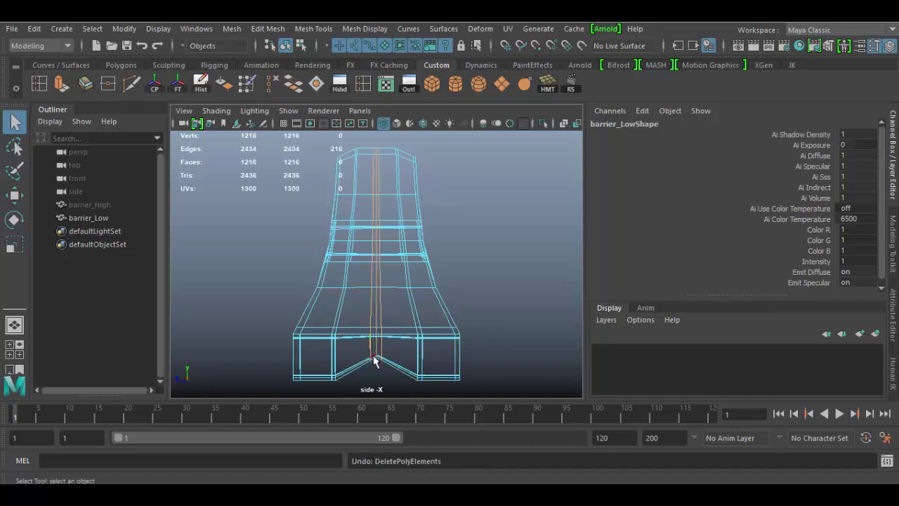
key("space")
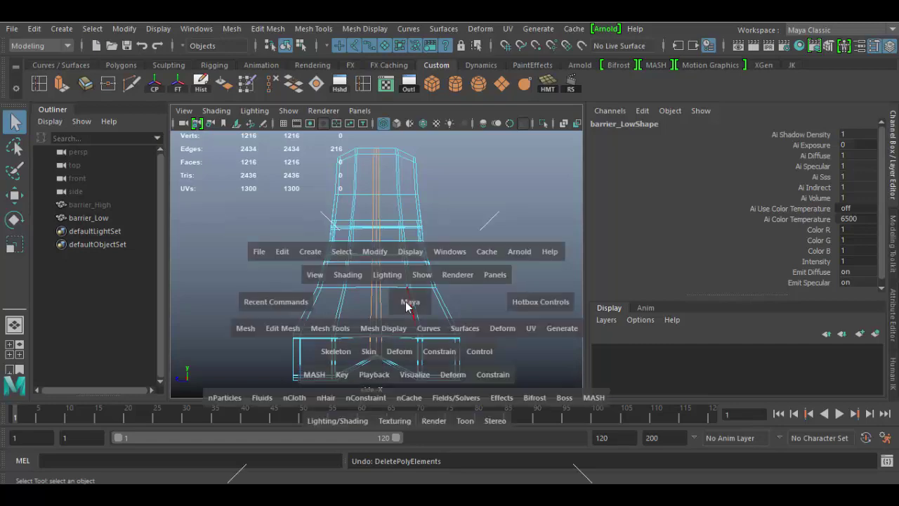
key("space")
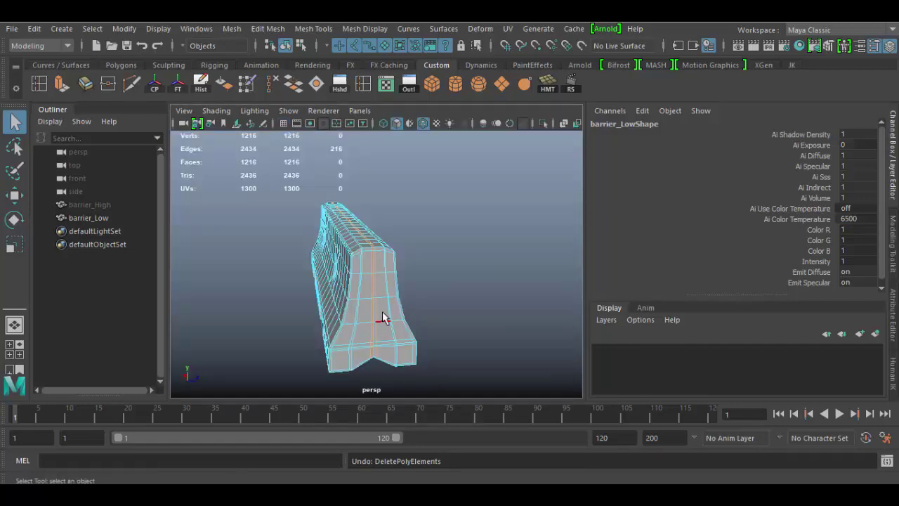
Select and delete the long centre edge loop running along the barrier
left_click_drag(379, 283, 395, 333, "alt")
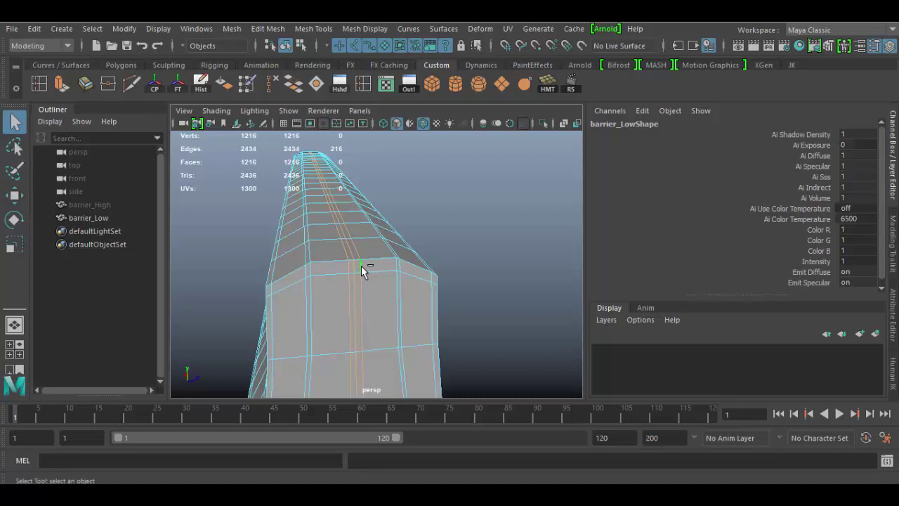
left_click(445, 273)
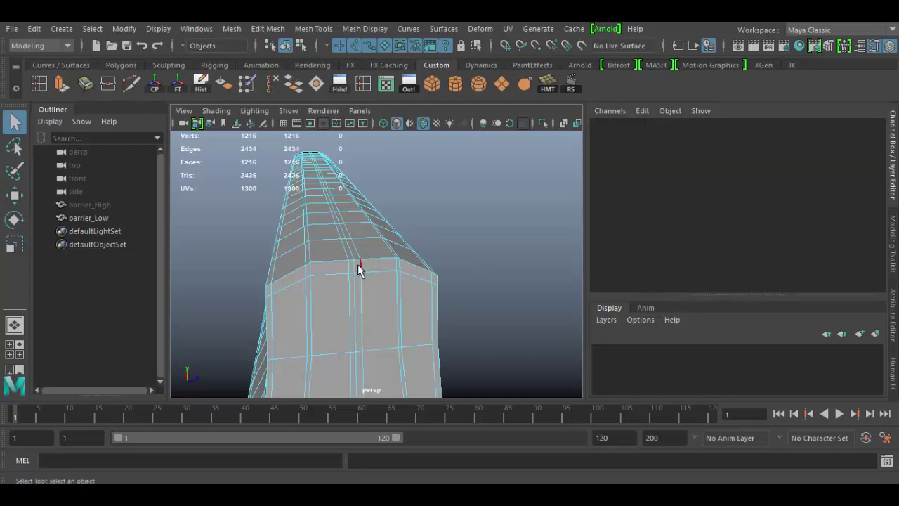
double_click(358, 267)
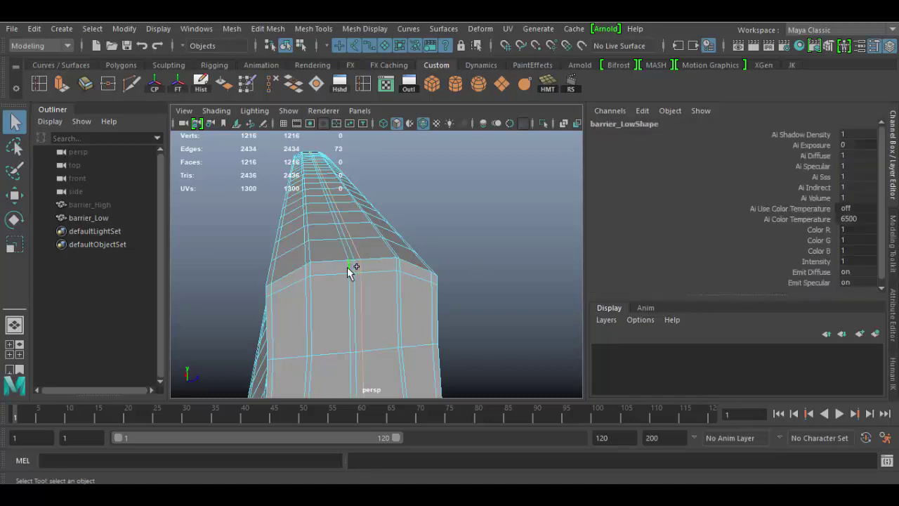
left_click_drag(459, 327, 412, 227, "alt")
left_click_drag(378, 289, 375, 274, "alt")
key("space")
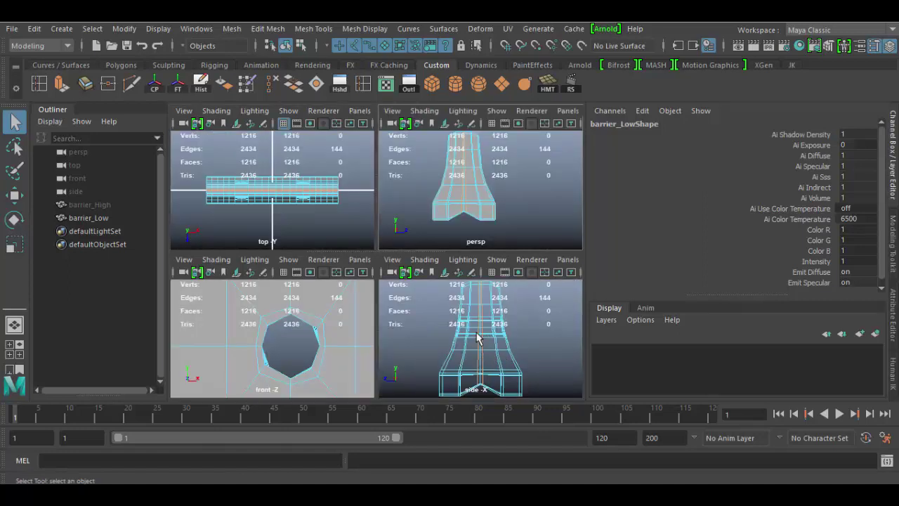
key("space")
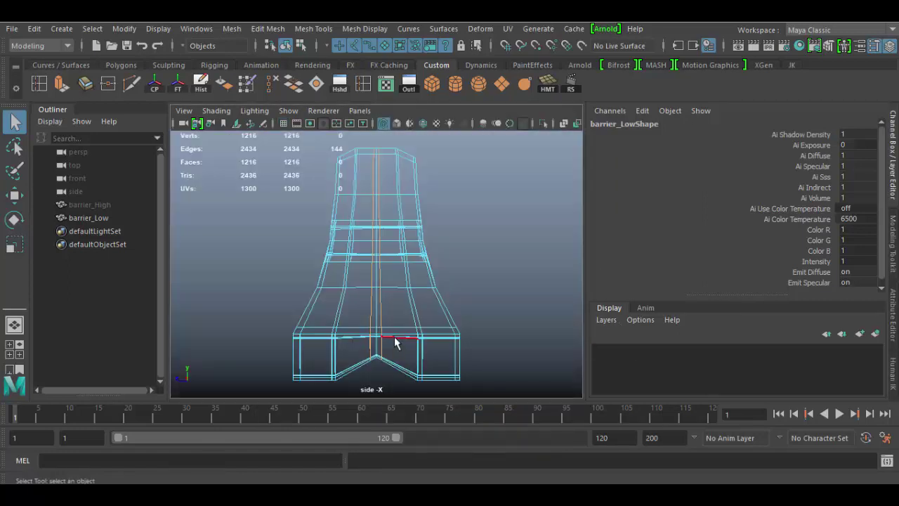
key("Delete")
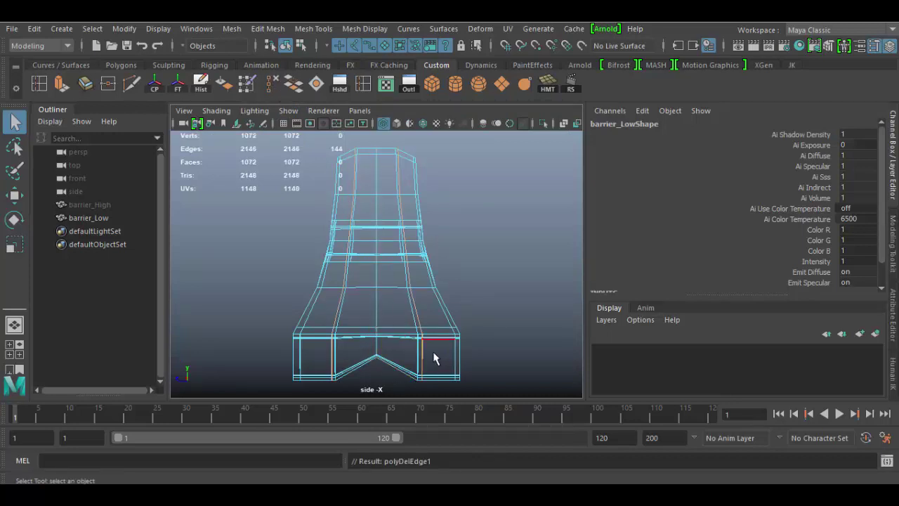
key("space")
key("space")
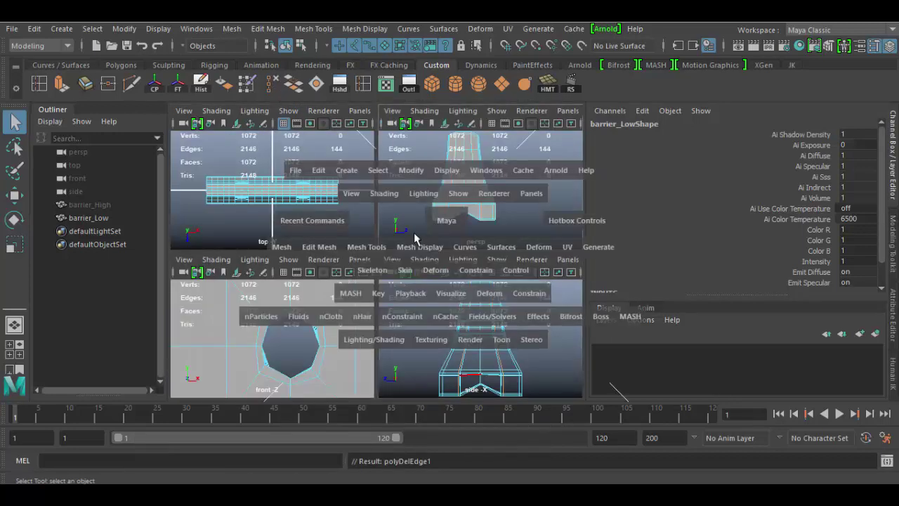
Delete the 144 selected edges along the barrier's top and sides with their vertices
left_click_drag(354, 292, 368, 316, "alt")
right_click_drag(368, 316, 403, 357, "alt")
left_click_drag(403, 357, 391, 313, "alt")
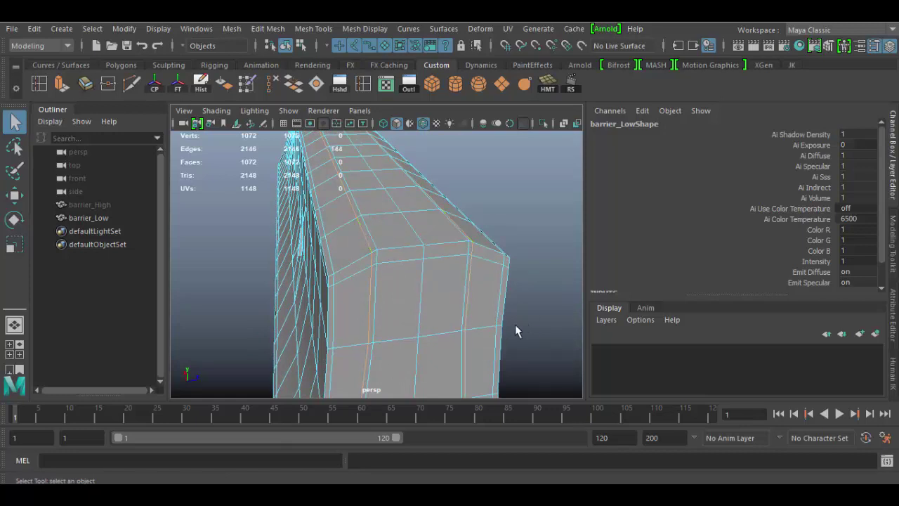
left_click_drag(515, 326, 482, 324, "alt")
key("ctrl+Delete")
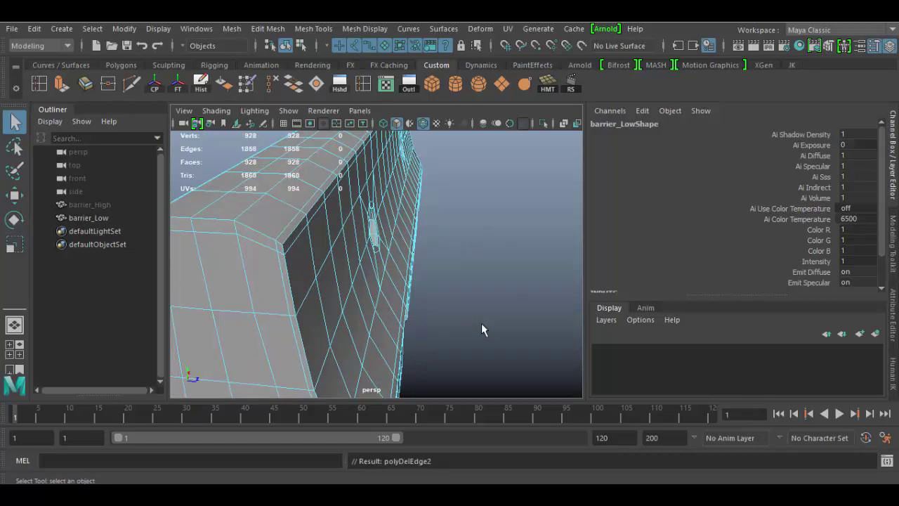
Delete another selected edge loop after viewing the whole barrier
left_click_drag(315, 311, 355, 307, "alt")
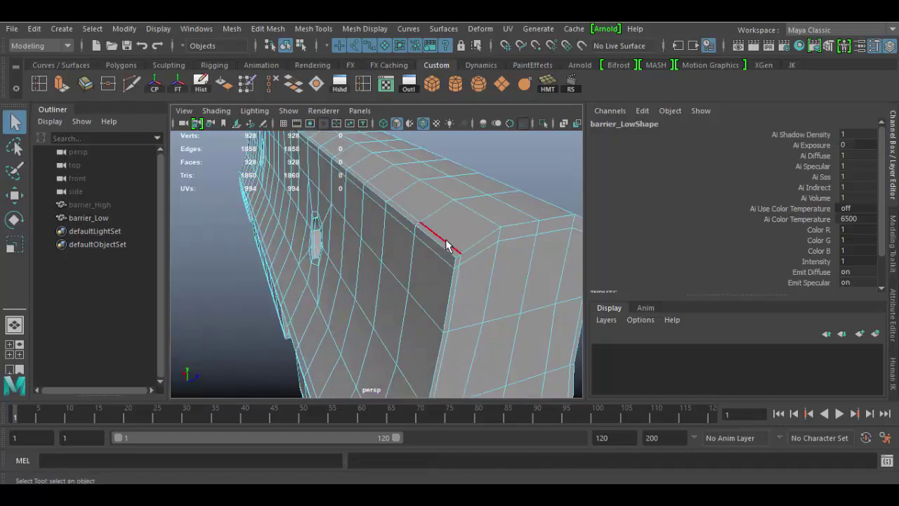
left_click_drag(446, 238, 367, 245, "alt")
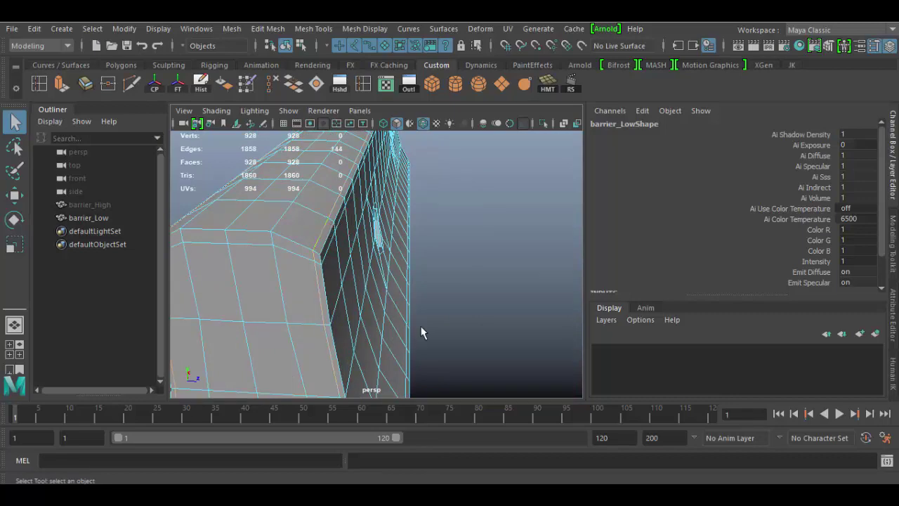
scroll(391, 356, "down", 5)
left_click_drag(372, 320, 428, 297, "alt")
scroll(457, 333, "up", 3)
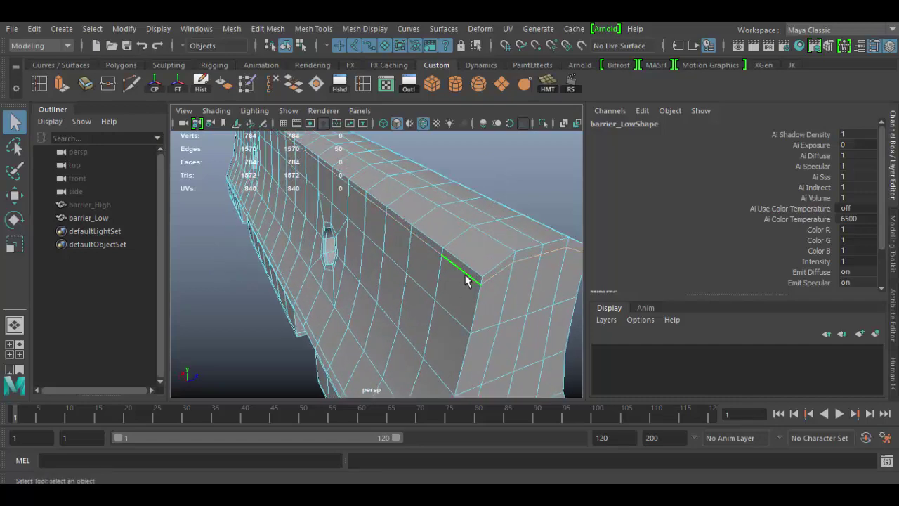
key("Delete")
Remove the middle and bottom edge loops near the barrier's base
left_click_drag(461, 351, 455, 321, "alt")
left_click_drag(388, 302, 397, 295, "alt")
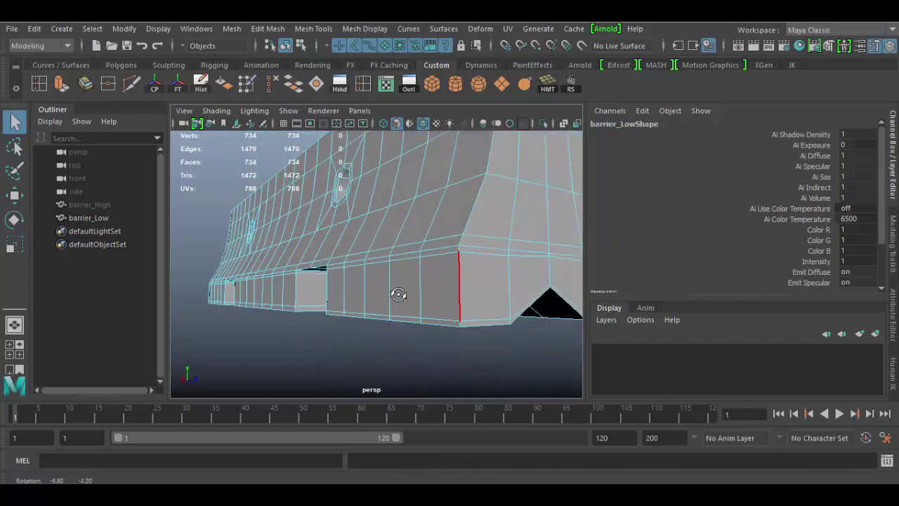
double_click(441, 260)
key("Delete")
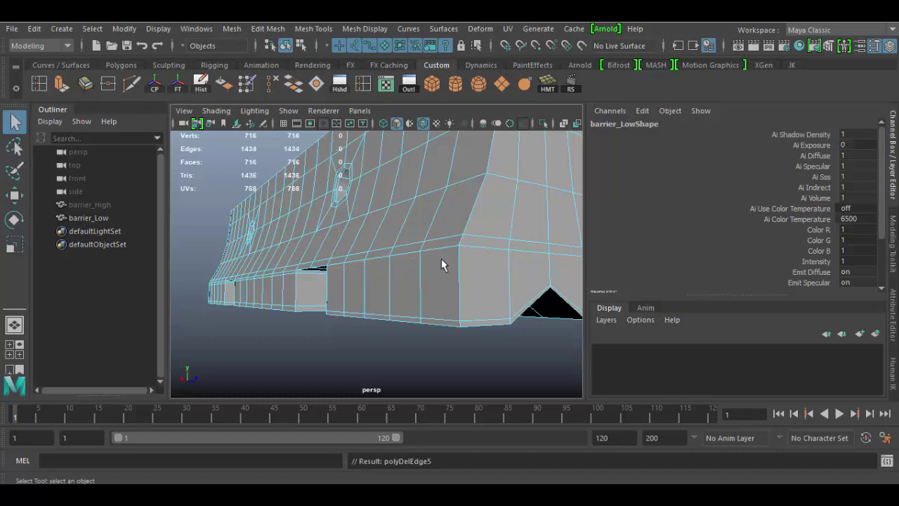
double_click(440, 322)
key("Delete")
Delete the 22-edge loop, the base-corner loop and two more bottom edge loops
left_click_drag(491, 336, 507, 283, "alt")
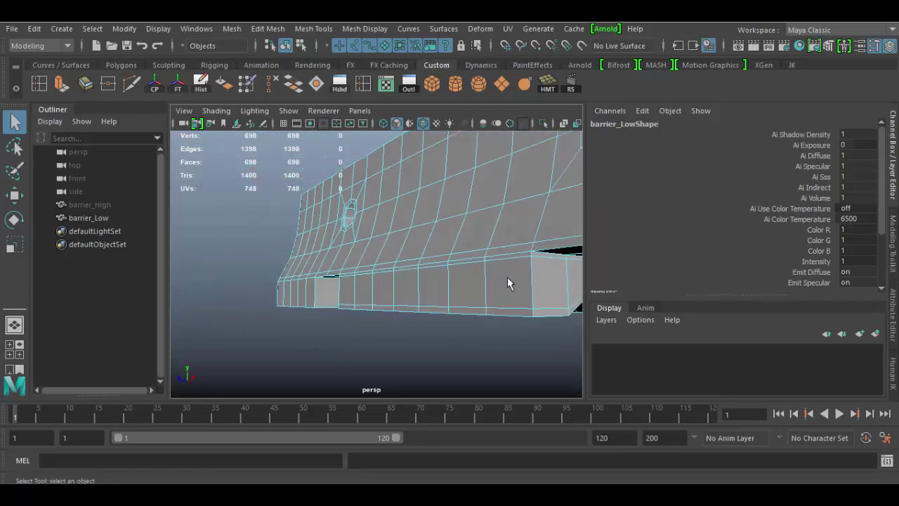
key("Delete")
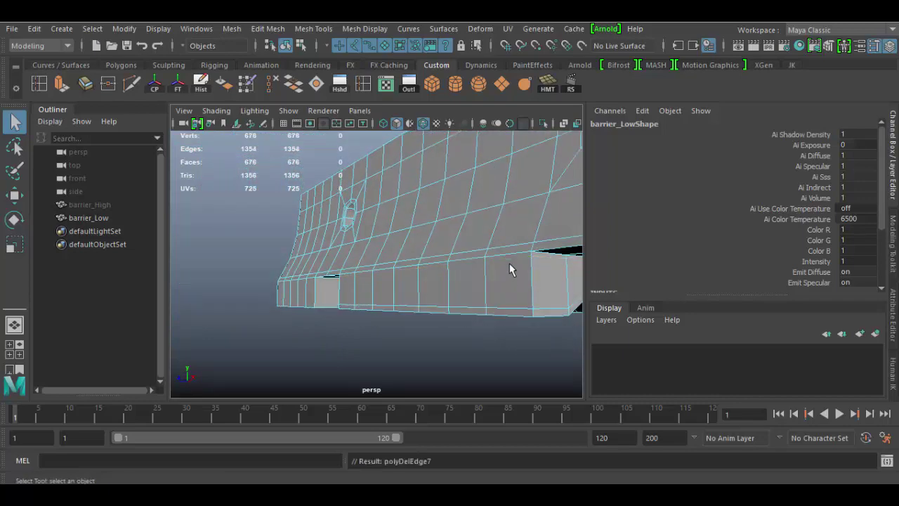
double_click(509, 308)
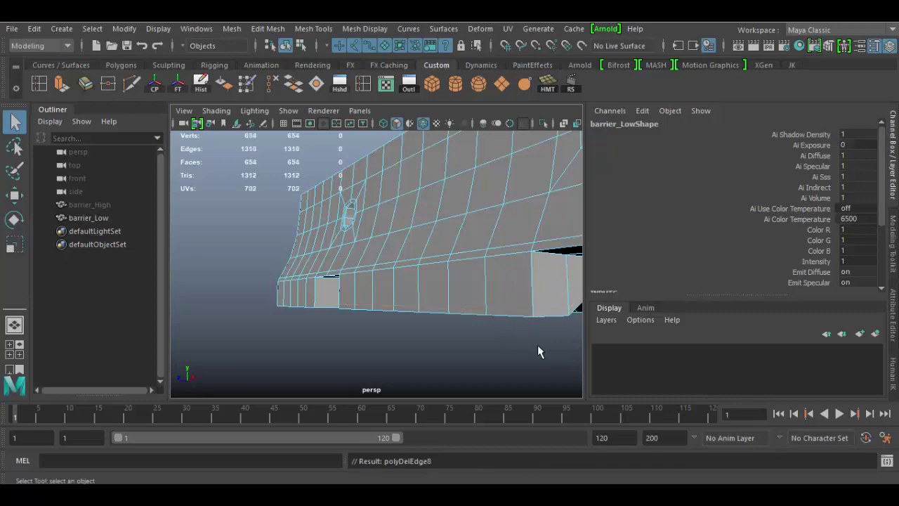
key("Delete")
left_click_drag(563, 361, 415, 266, "alt")
double_click(415, 263)
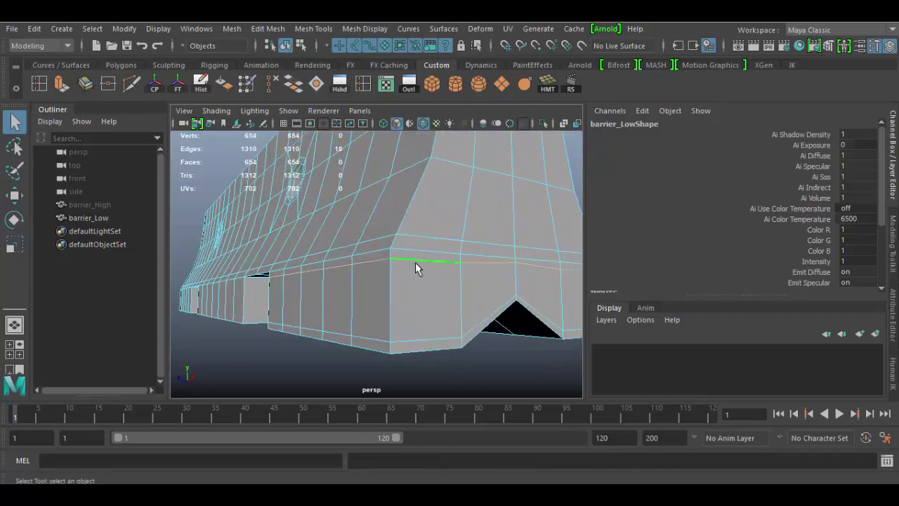
key("Delete")
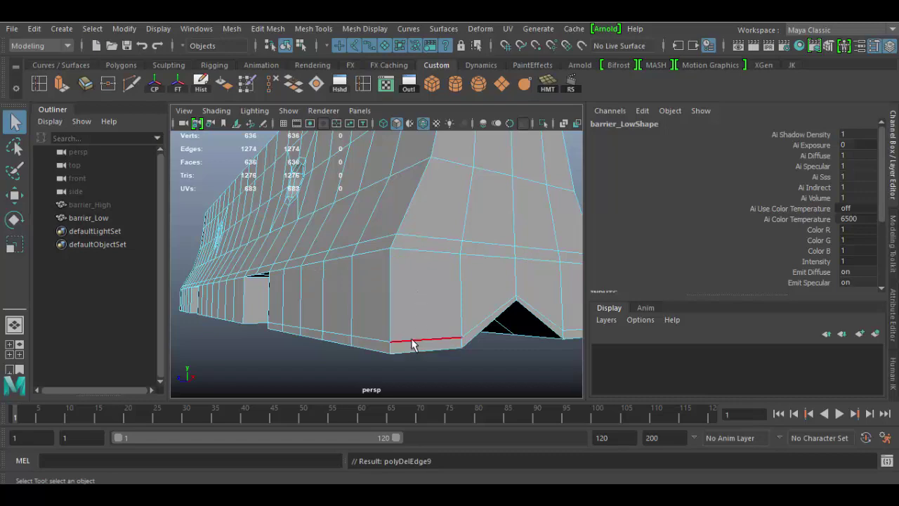
double_click(412, 344)
key("Delete")
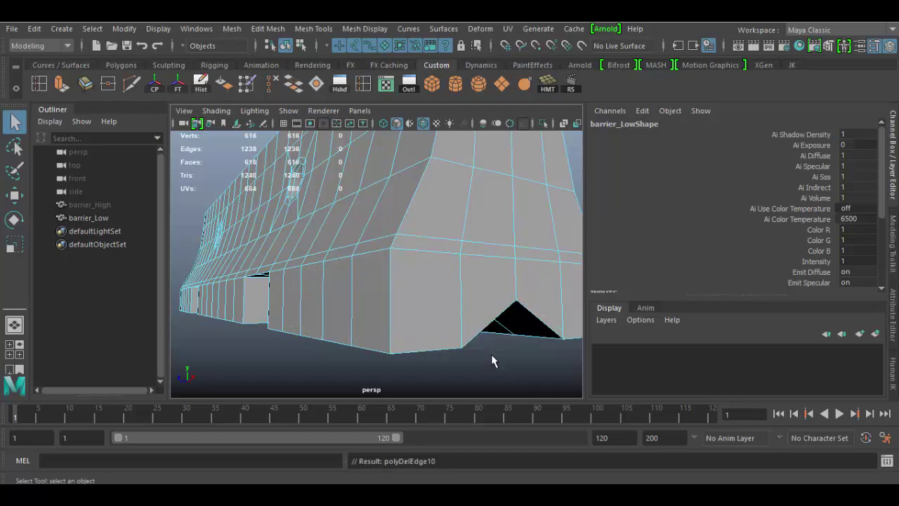
Select the edge loop around the barrier near its lower notch, then show four views
left_click_drag(491, 354, 476, 287, "alt")
scroll(526, 345, "up", 5)
left_click_drag(526, 345, 504, 317, "alt")
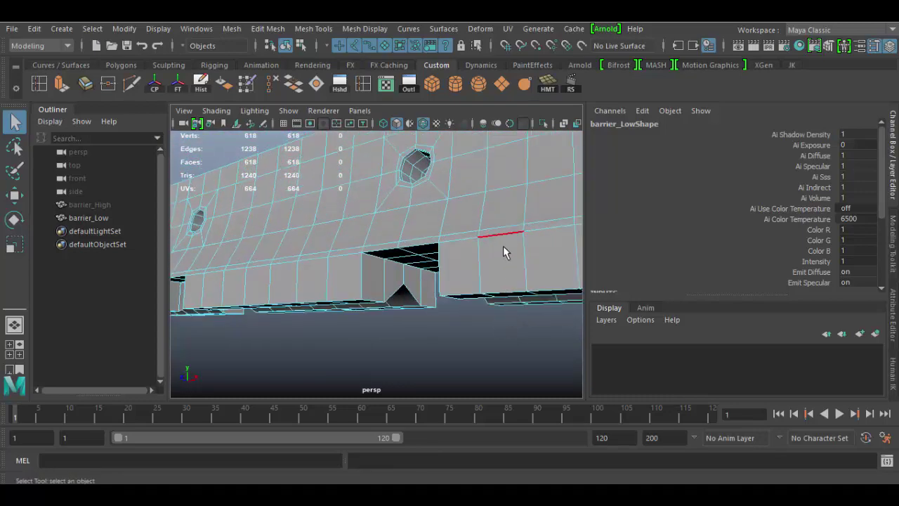
left_click_drag(500, 251, 440, 267, "alt")
double_click(327, 296)
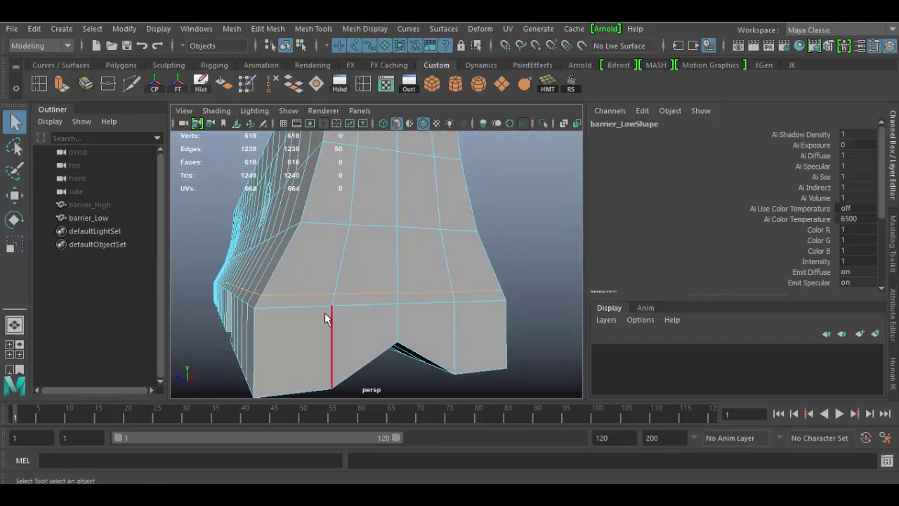
key("space")
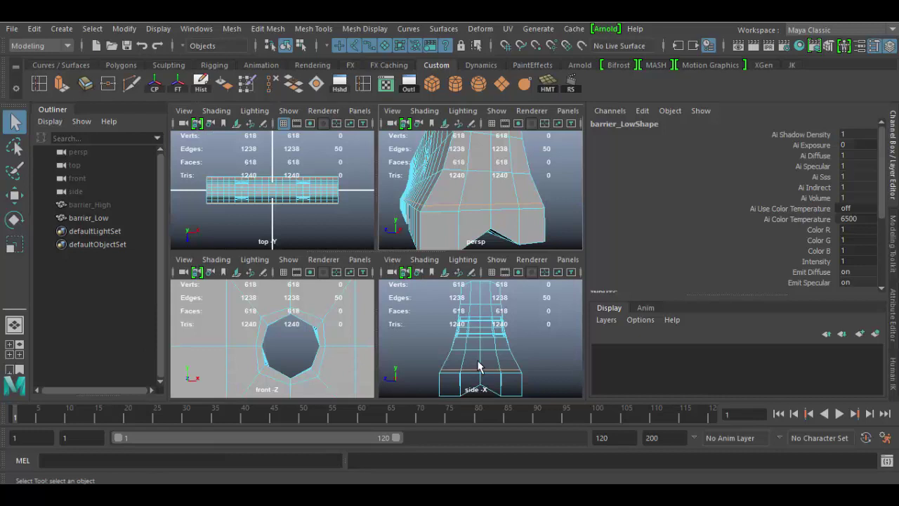
Delete the selected 50-edge loop and inspect the barrier in the maximized perspective view
key("Delete")
key("Delete")
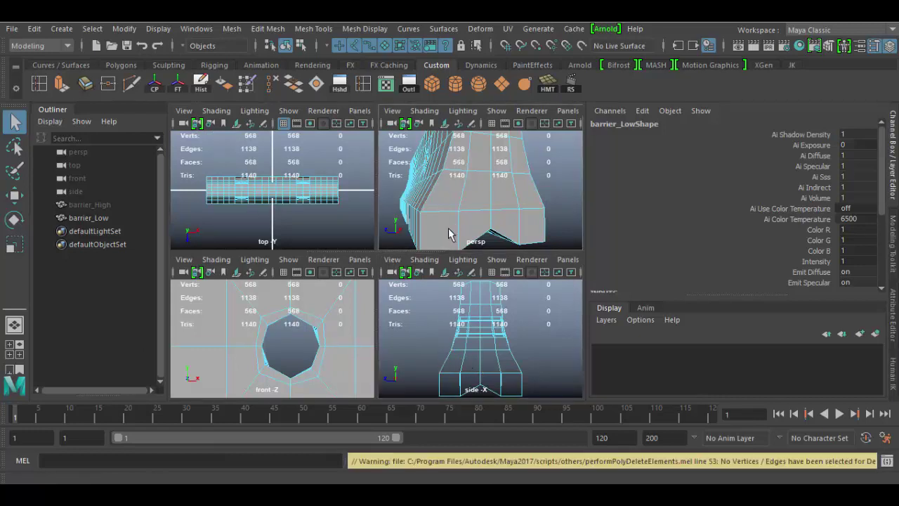
key("space")
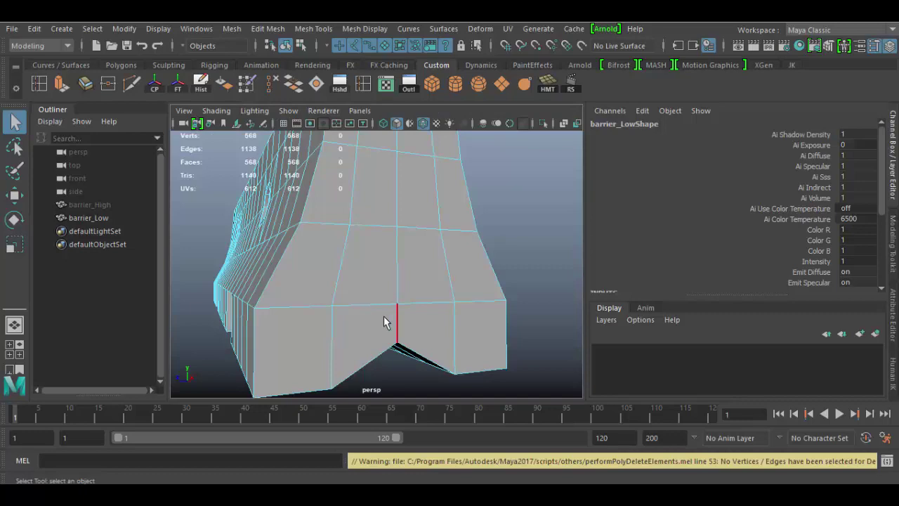
left_click_drag(381, 326, 450, 311, "alt")
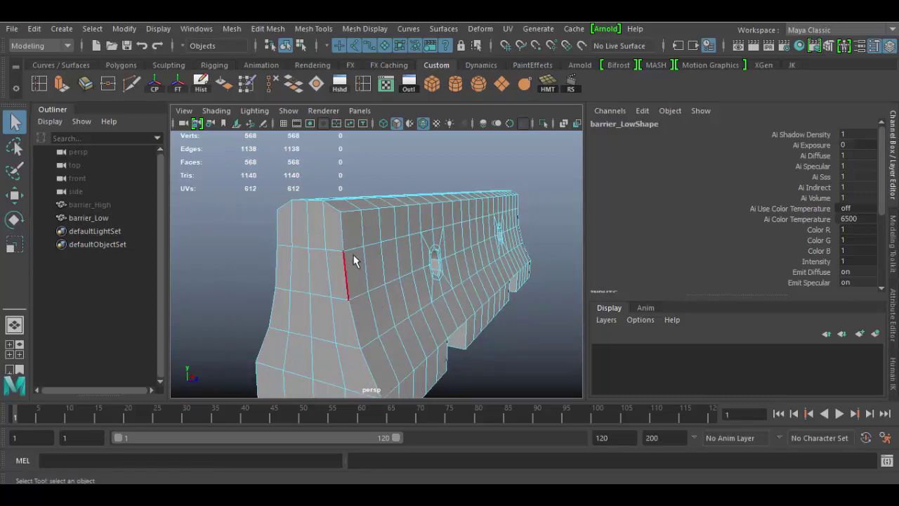
left_click_drag(393, 302, 382, 297, "alt")
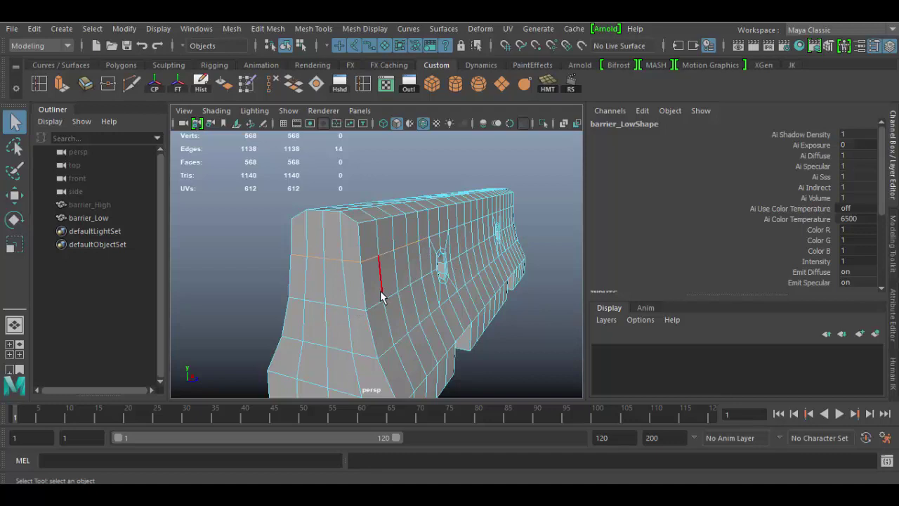
Add another edge loop to the selection and switch to the Four View layout
double_click(376, 302, "shift")
key("space")
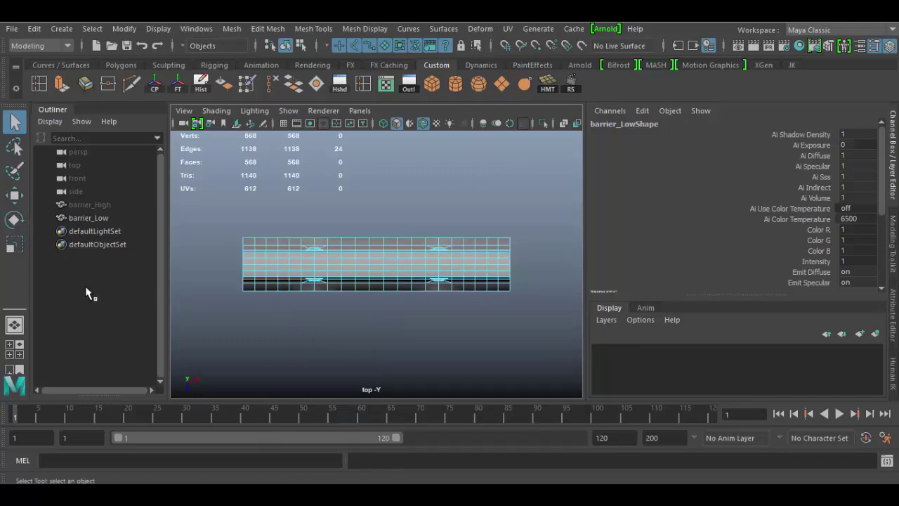
left_click(10, 344)
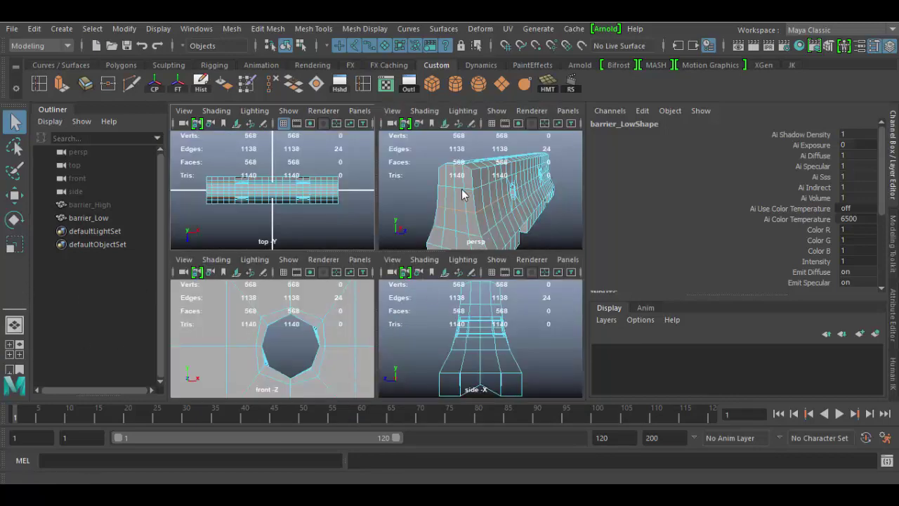
key("space")
Try deleting the selected edges from the barrier, then undo the deletion
left_click_drag(497, 335, 394, 290, "alt")
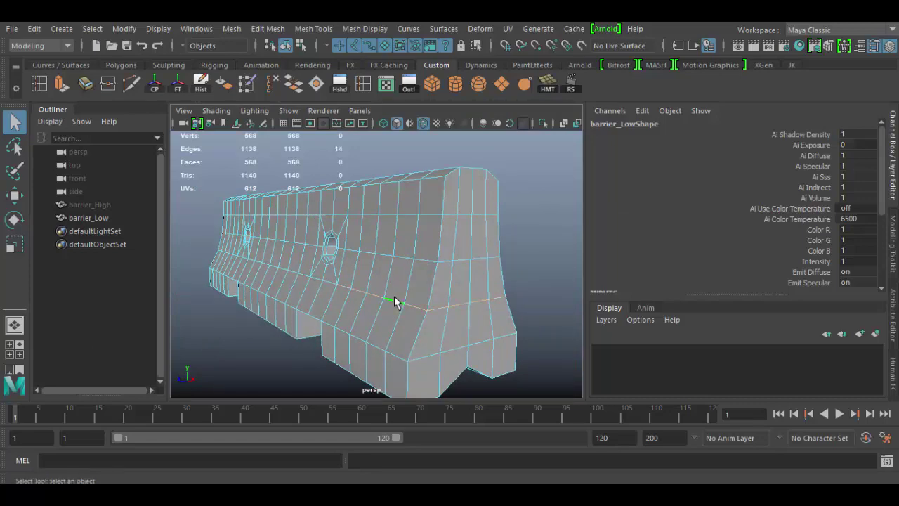
left_click_drag(512, 311, 391, 311, "alt")
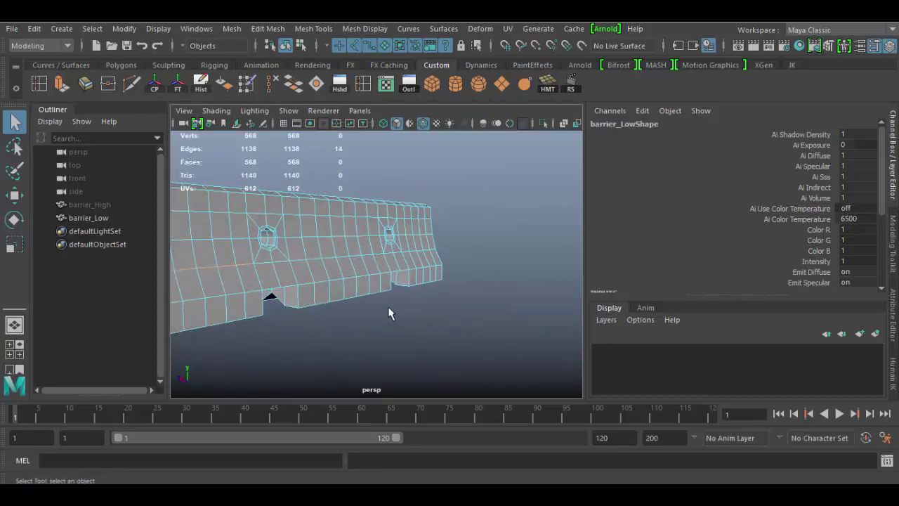
middle_click_drag(391, 311, 575, 299, "alt")
scroll(576, 299, "up", 5)
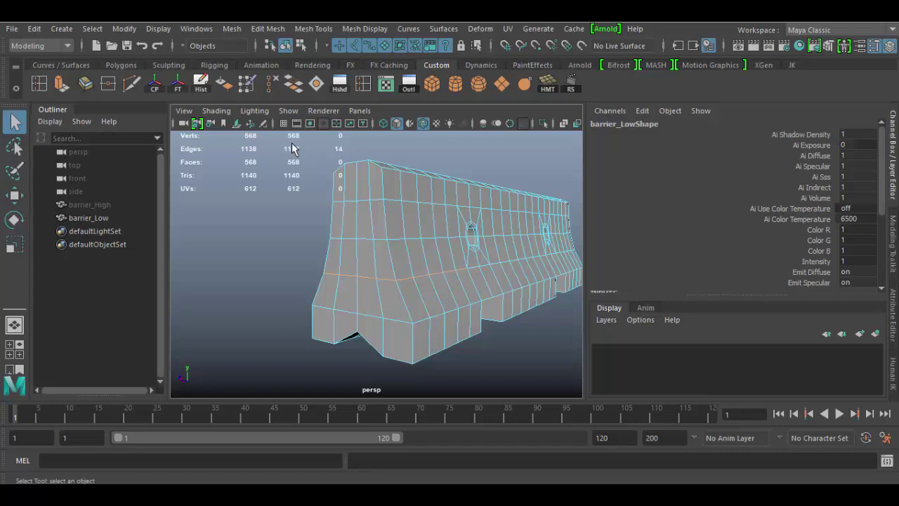
left_click(293, 84)
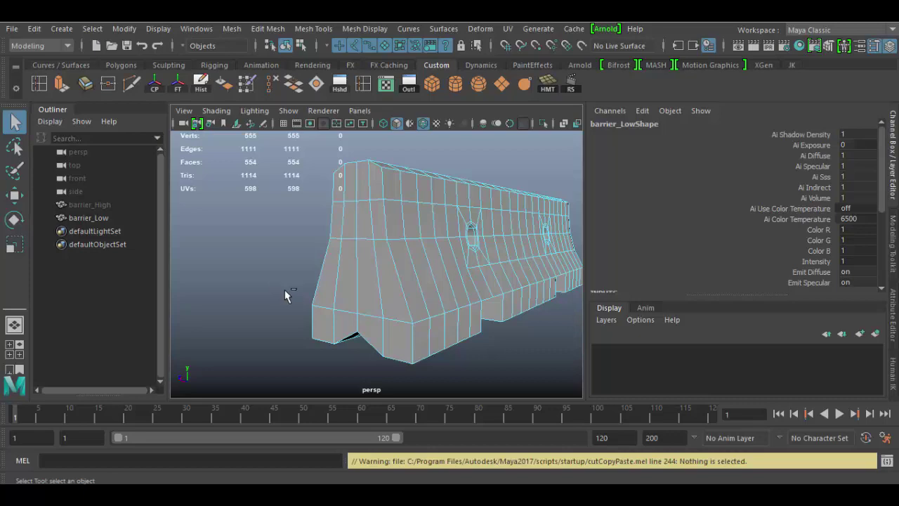
key("ctrl+z")
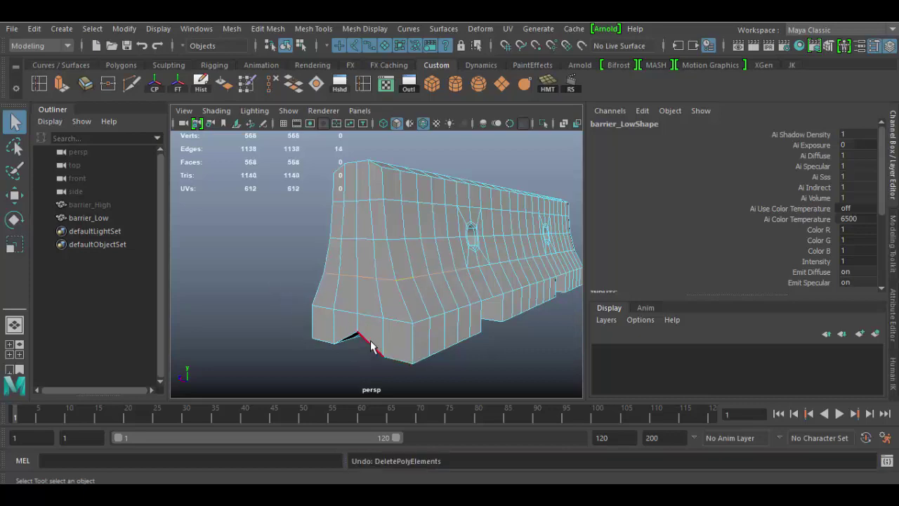
Delete a lower edge and an 18-edge vertical loop on the barrier's side
left_click_drag(357, 346, 481, 292, "alt")
right_click_drag(482, 292, 446, 311, "alt")
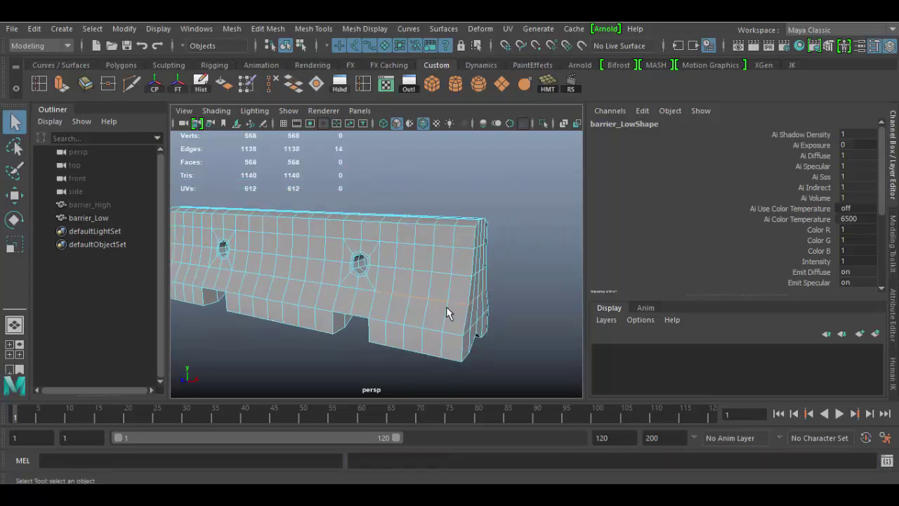
left_click_drag(446, 311, 411, 295, "alt")
right_click_drag(411, 295, 436, 340, "alt")
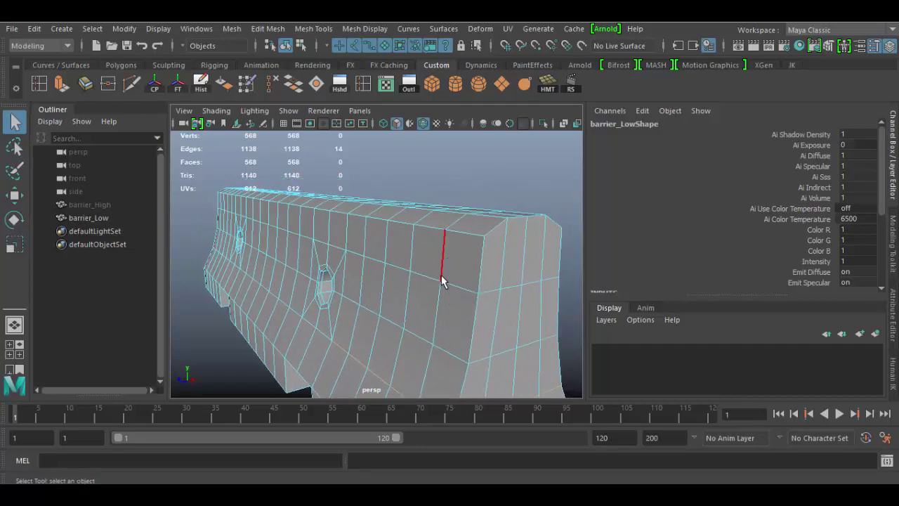
left_click(444, 313)
key("Delete")
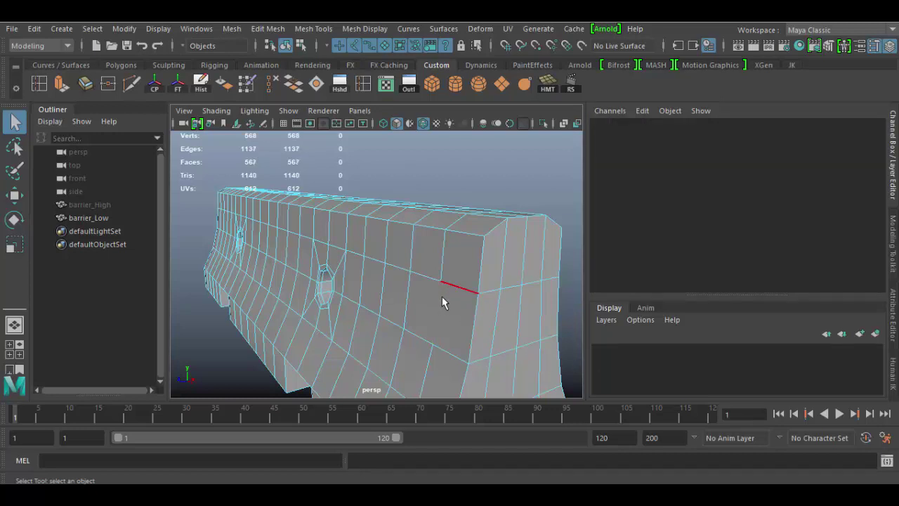
left_click(450, 332)
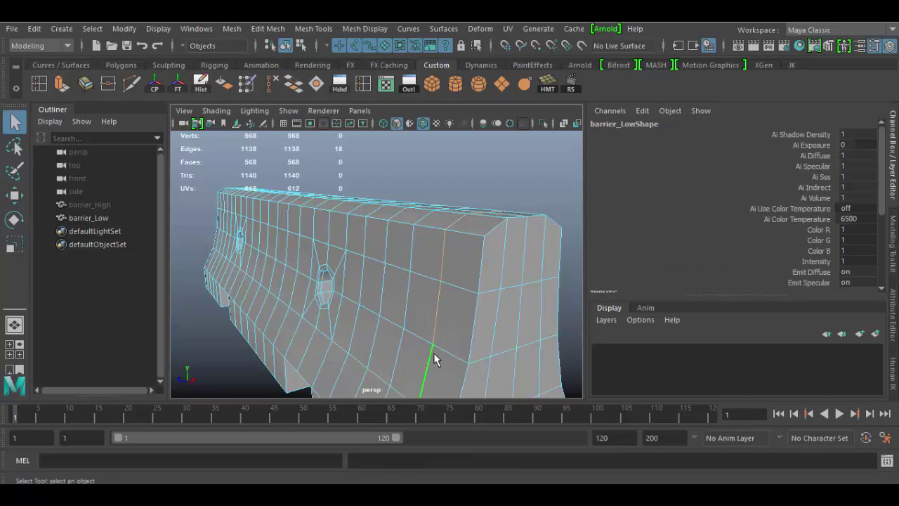
left_click_drag(428, 375, 438, 358, "alt")
key("Delete")
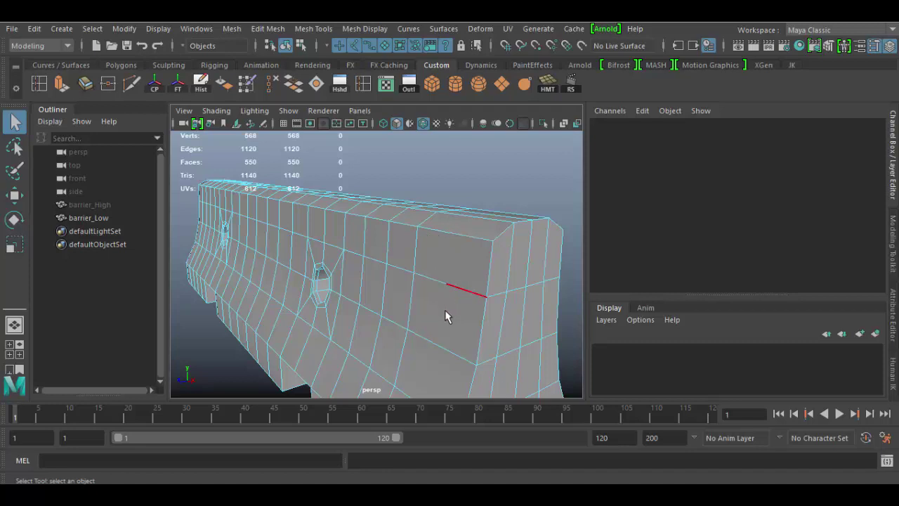
Undo the last deletion, then delete the selected loop and three more with their vertices
key("ctrl+z")
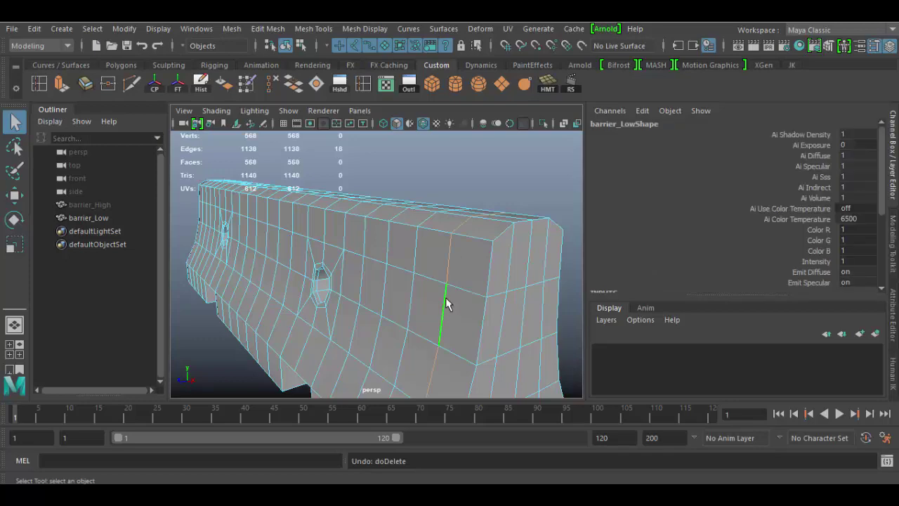
left_click_drag(509, 351, 467, 275, "alt")
key("ctrl+Delete")
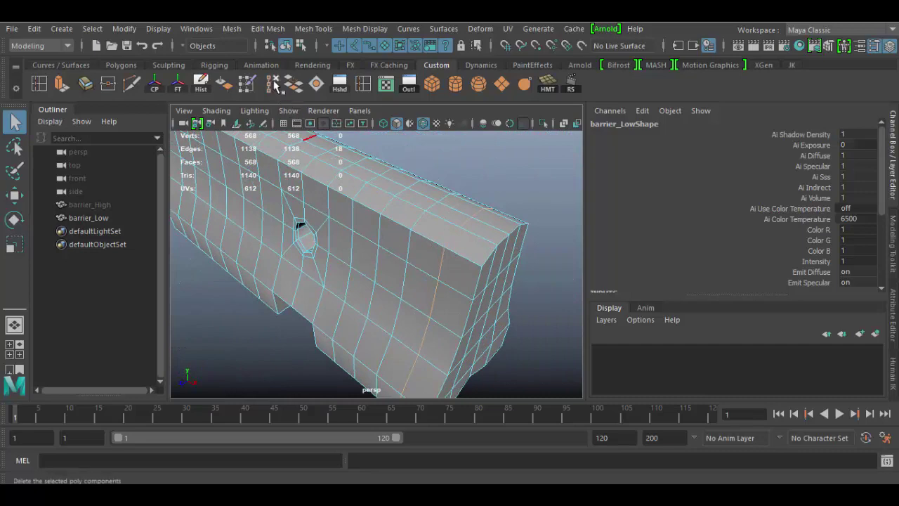
left_click_drag(348, 243, 437, 258, "alt")
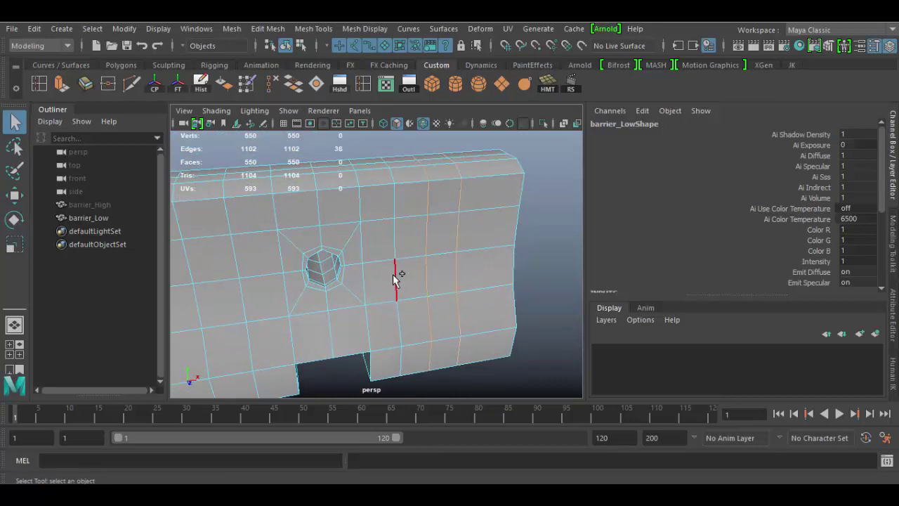
key("ctrl+Delete")
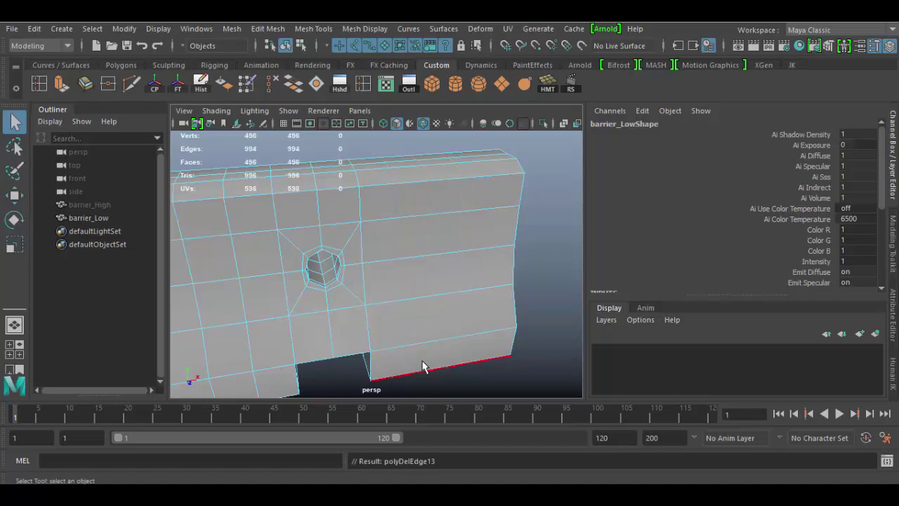
Select and delete further vertical edge loops along the barrier, down to 316 faces
left_click_drag(387, 314, 403, 261, "alt")
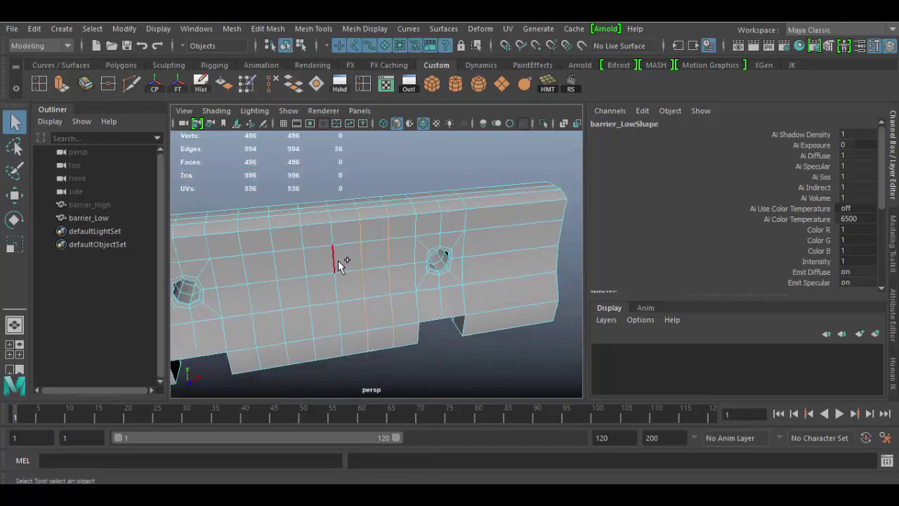
double_click(305, 264, "shift")
double_click(278, 262, "shift")
key("ctrl+Delete")
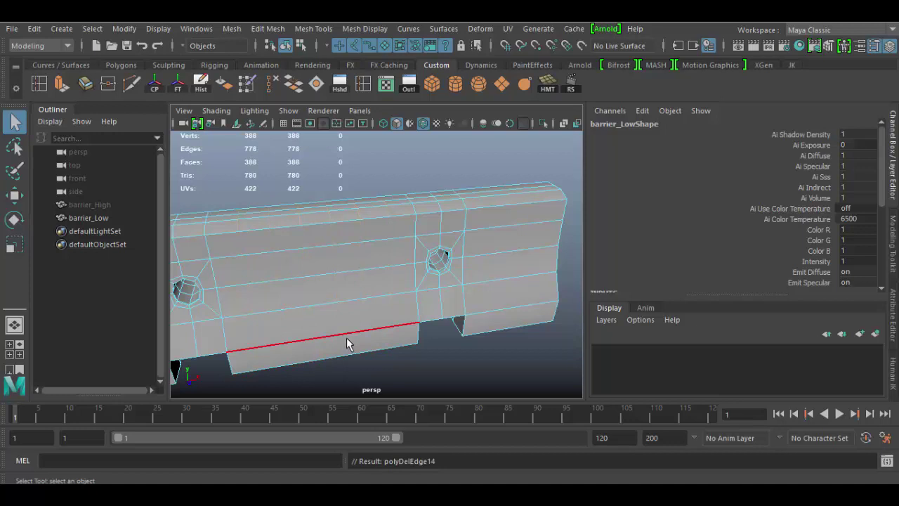
middle_click_drag(352, 344, 504, 327, "alt")
left_click_drag(504, 326, 492, 311, "alt")
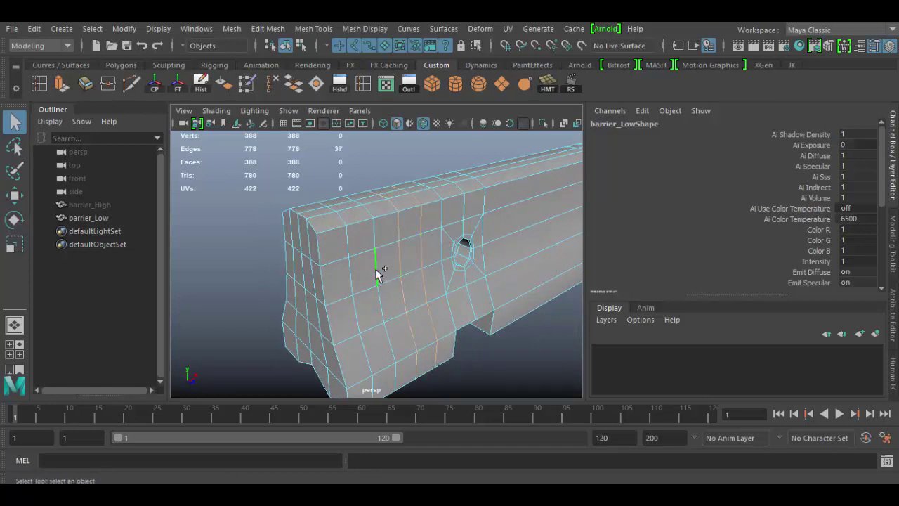
double_click(352, 281, "shift")
key("ctrl+Delete")
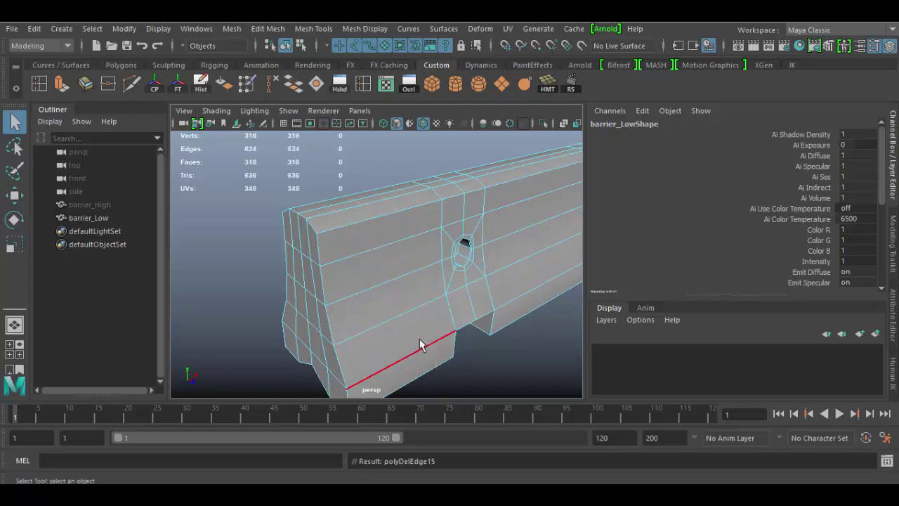
left_click_drag(458, 345, 310, 257, "alt")
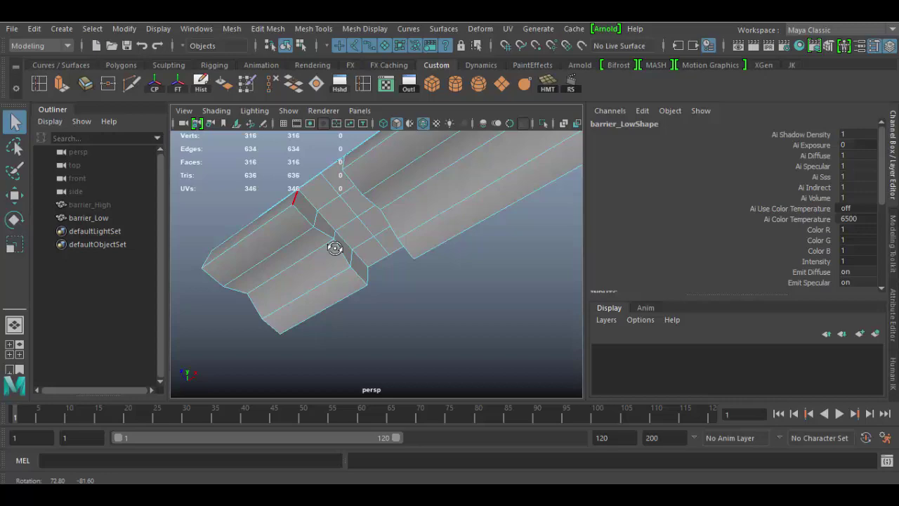
left_click_drag(334, 248, 520, 297, "alt")
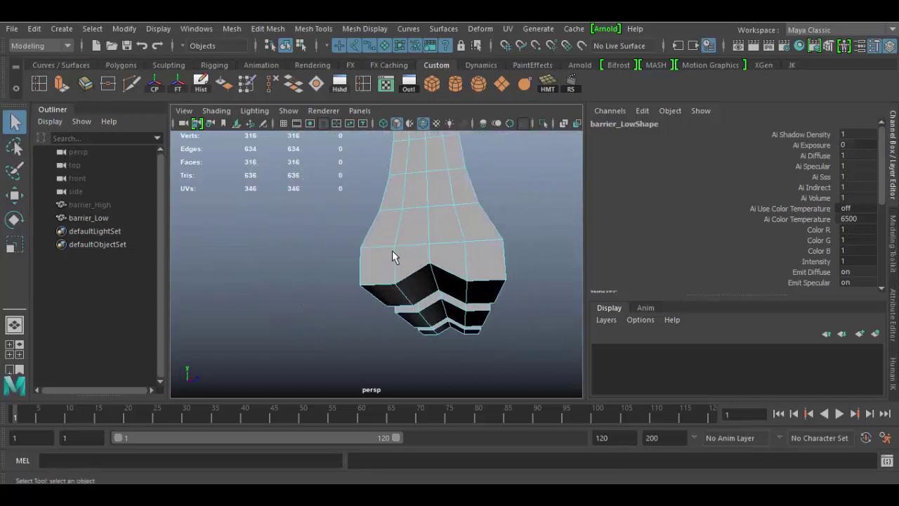
Zoom in on the octagonal hole and delete the selected ring of edges inside it
left_click_drag(477, 279, 335, 274, "alt")
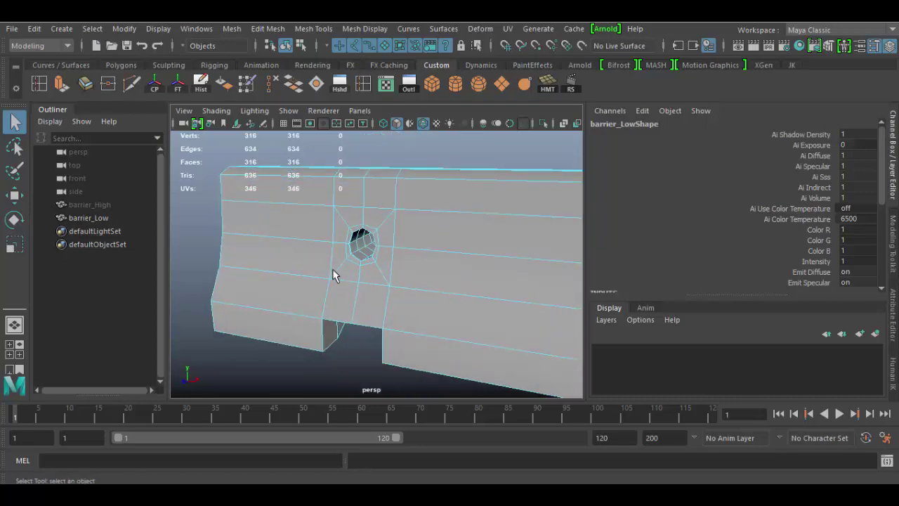
right_click_drag(335, 275, 384, 348, "alt")
middle_click_drag(384, 348, 377, 301, "alt")
right_click_drag(377, 302, 416, 328, "alt")
left_click_drag(417, 329, 416, 327, "alt")
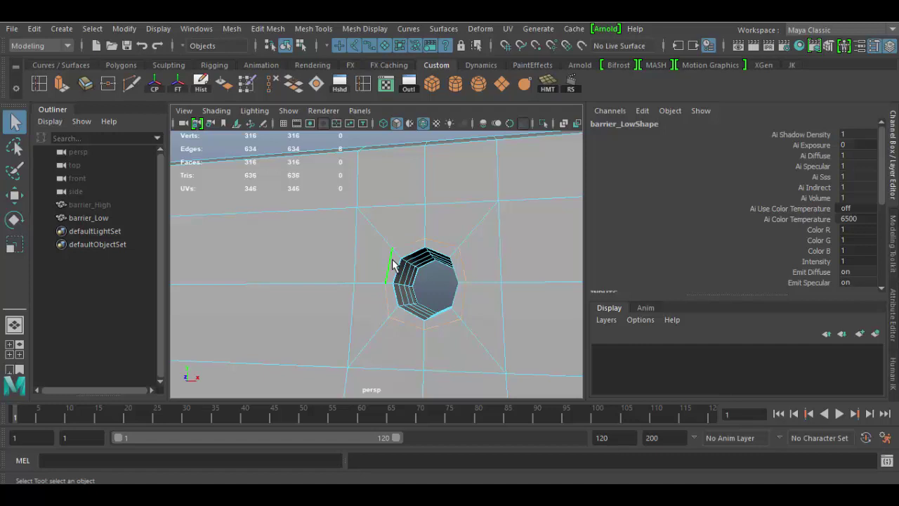
key("Delete")
Remove the full inner edge loop of the hole and two surrounding loops with their vertices
left_click_drag(427, 278, 415, 281, "alt")
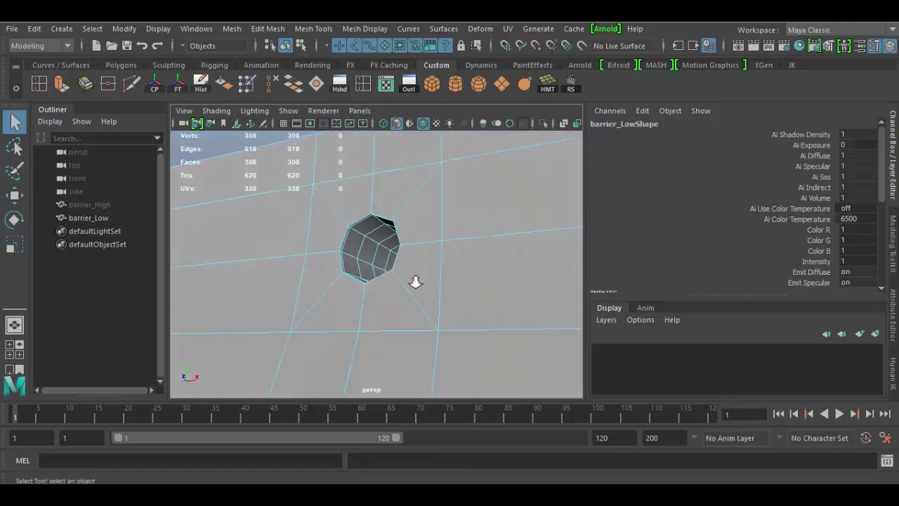
right_click_drag(415, 282, 442, 311, "alt")
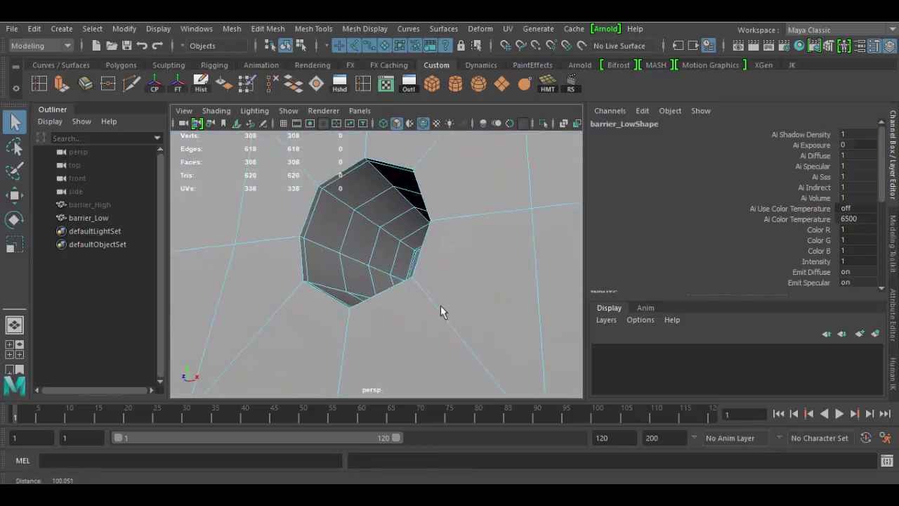
double_click(317, 208)
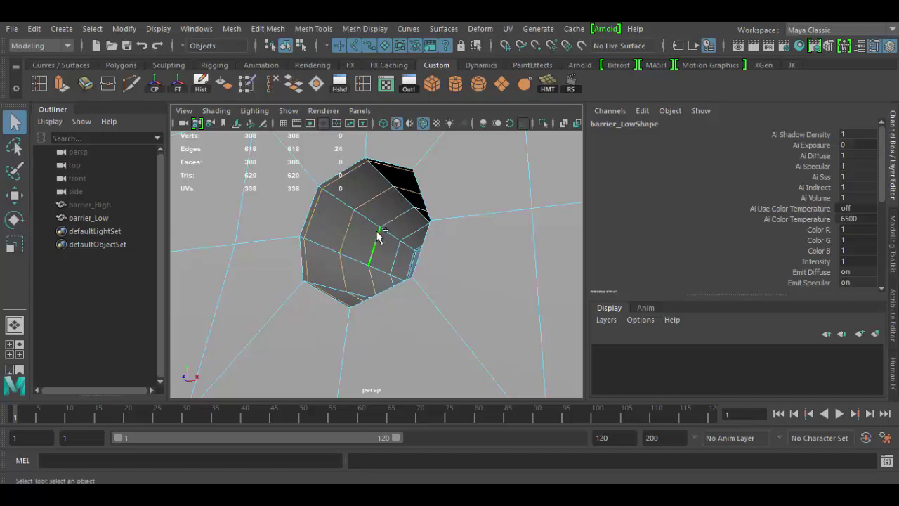
key("ctrl+Delete")
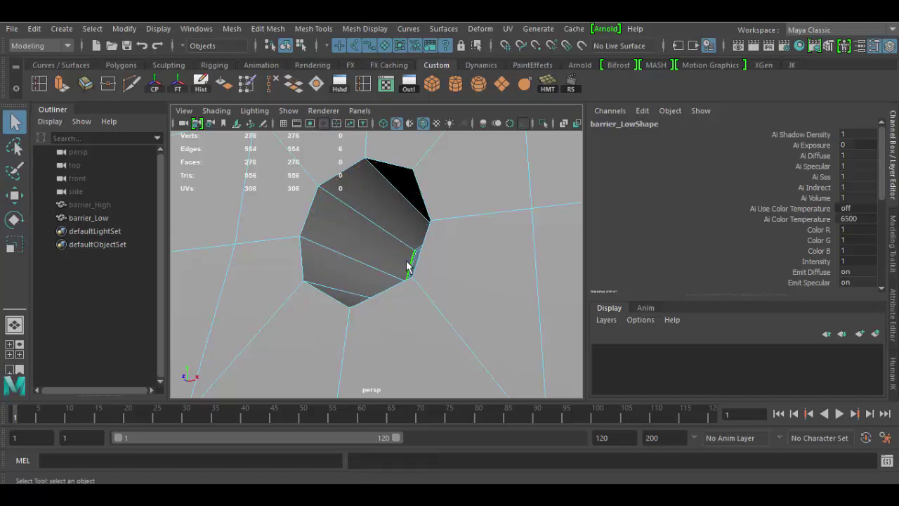
double_click(410, 265)
double_click(529, 307)
scroll(528, 307, "down", 3)
key("ctrl+Delete")
left_click_drag(492, 281, 294, 281, "alt")
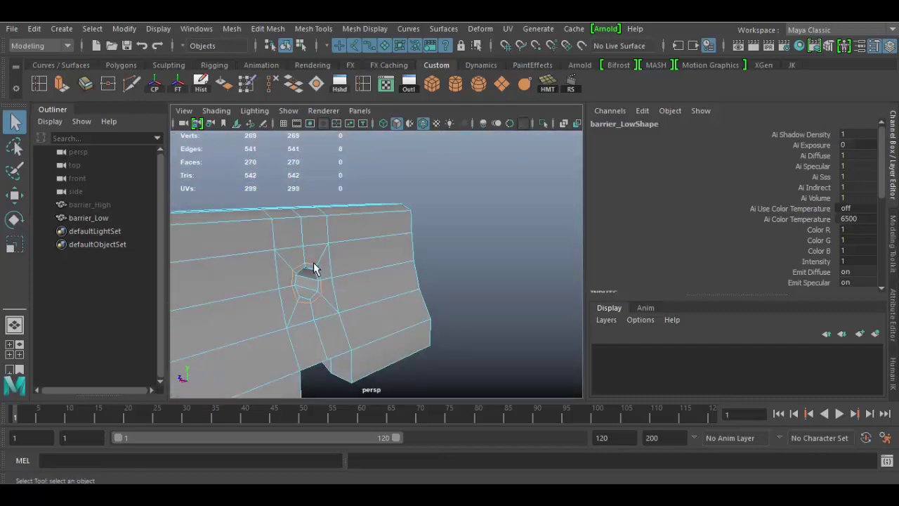
Delete the extra edge loops around the first hole's rim and beside it
double_click(335, 295)
key("ctrl+Delete")
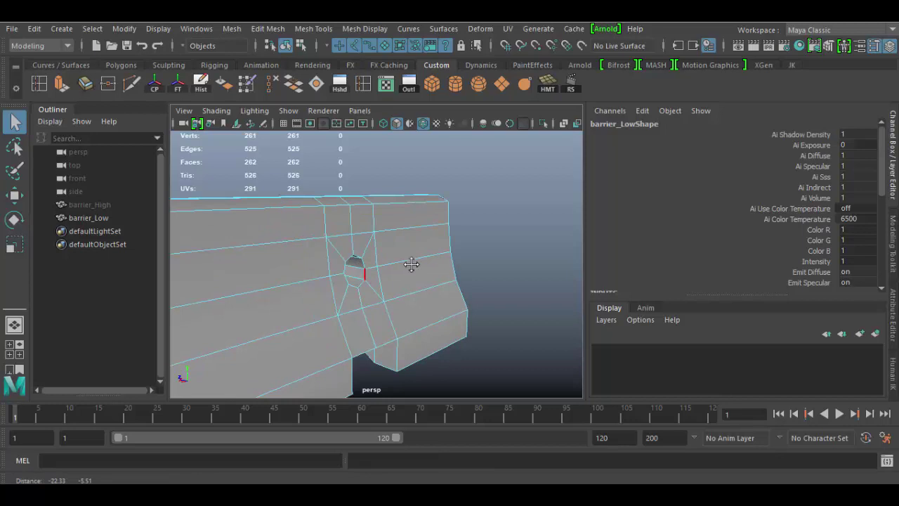
scroll(411, 261, "up", 3)
double_click(400, 232)
left_click(372, 232)
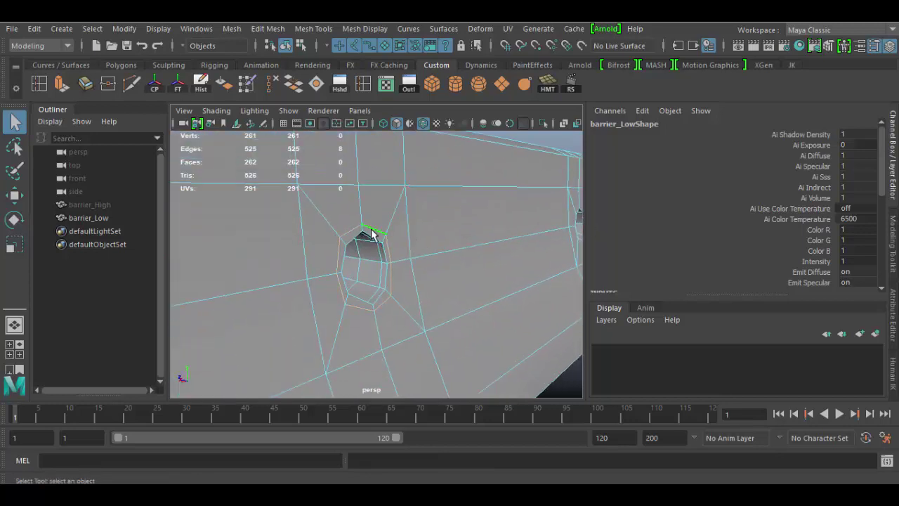
key("ctrl+Delete")
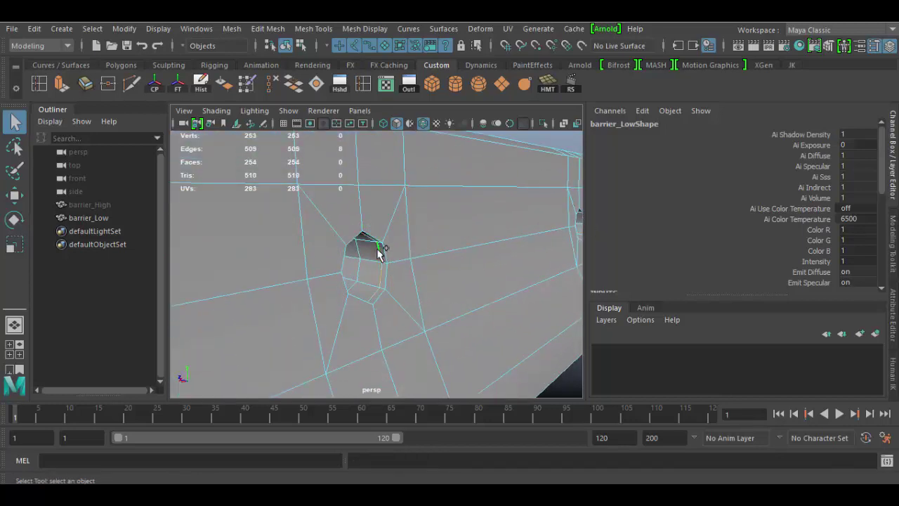
double_click(360, 250)
key("ctrl+Delete")
On the barrier's side, delete the edge loops next to the hole
left_click_drag(368, 257, 465, 242, "alt")
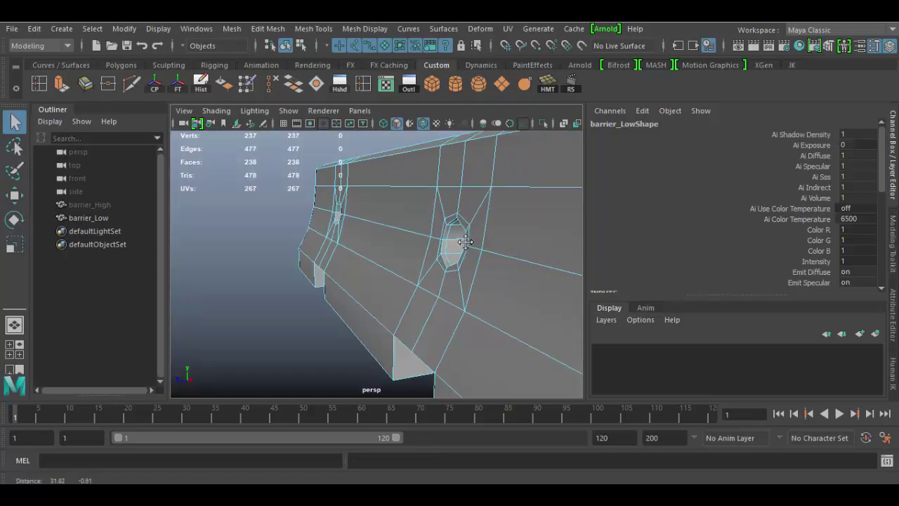
right_click_drag(465, 242, 501, 281, "alt")
left_click(480, 223)
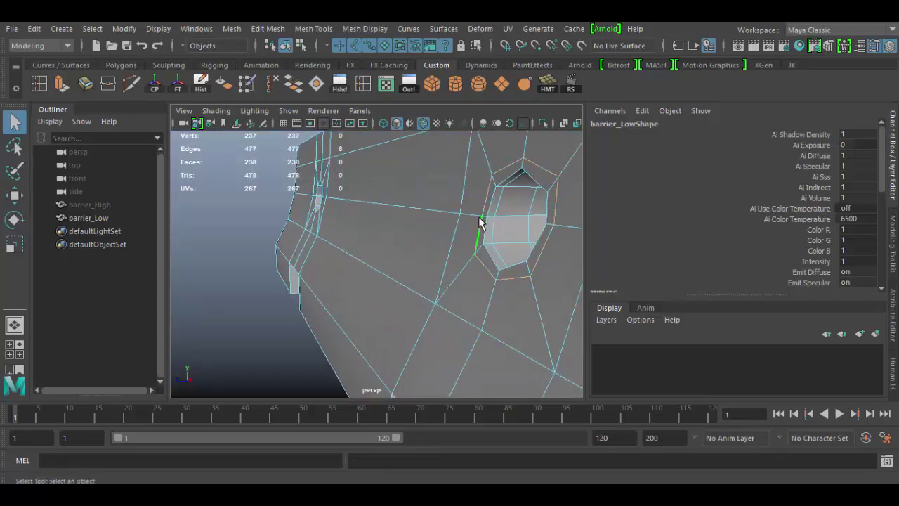
key("ctrl+Delete")
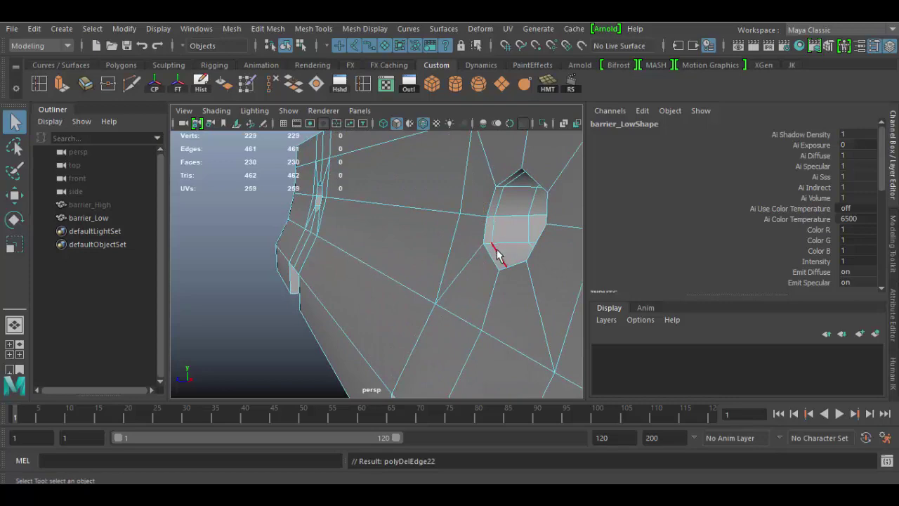
left_click_drag(497, 255, 502, 277, "alt")
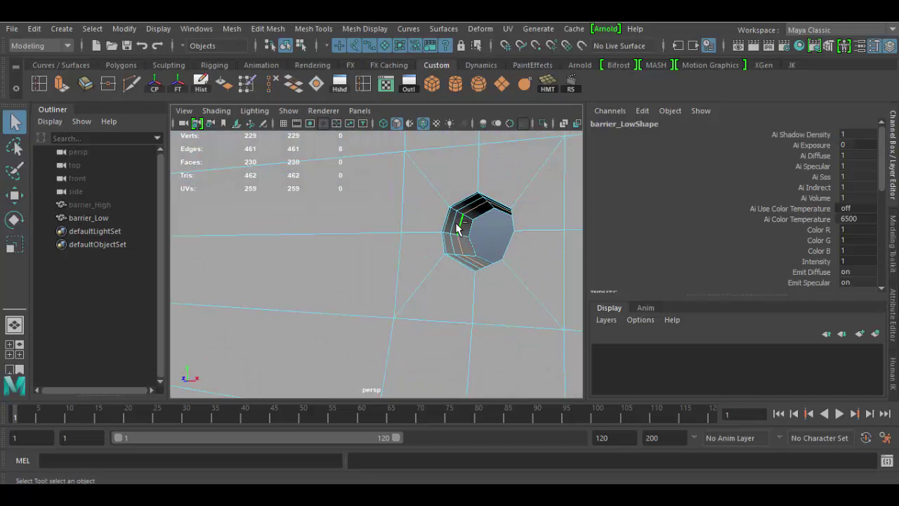
key("ctrl+Delete")
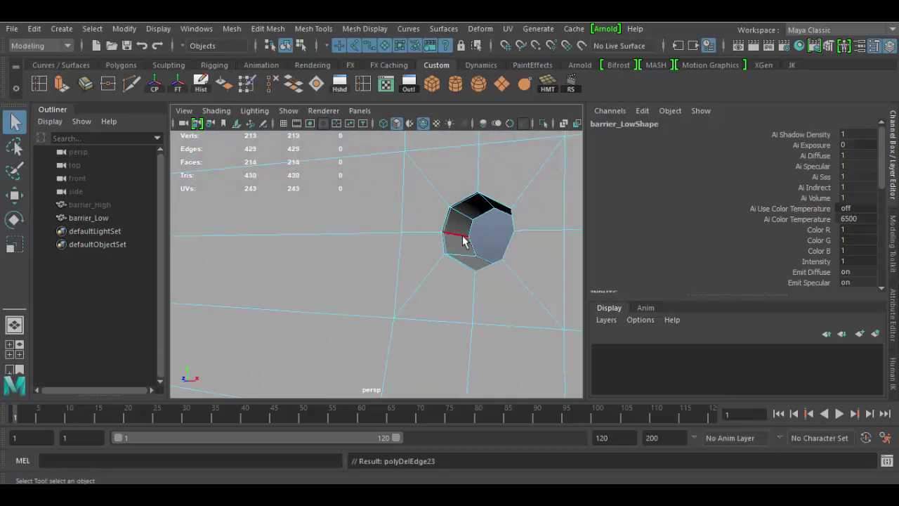
Remove the loop on the hole's left side, leaving 205 vertices and 414 triangles
left_click_drag(453, 237, 431, 272, "alt")
left_click(425, 266)
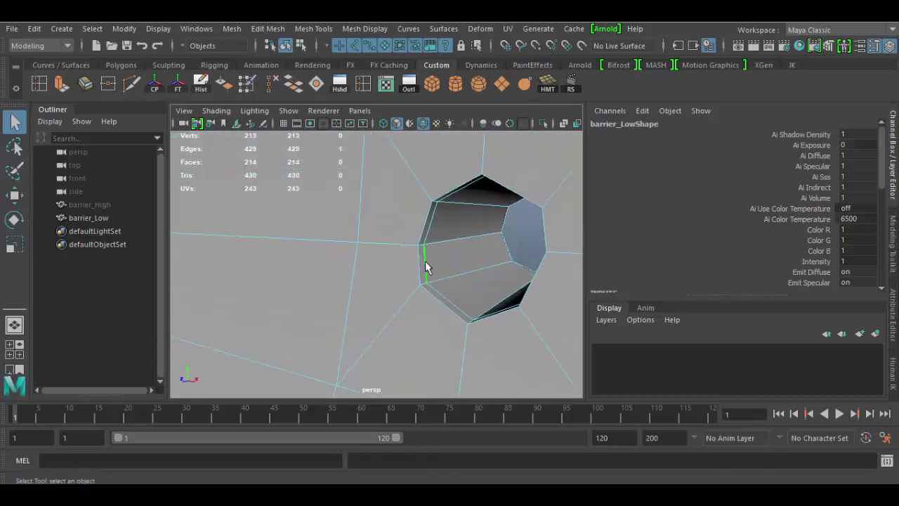
double_click(425, 266)
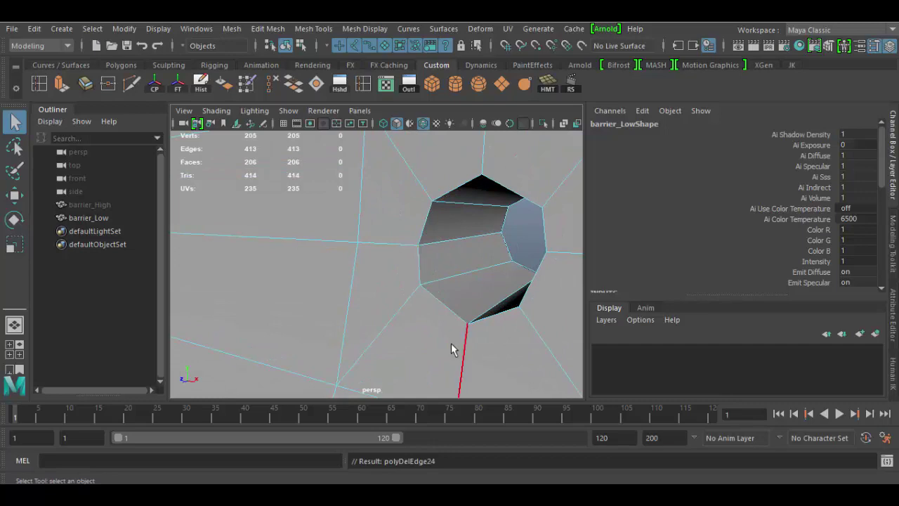
left_click_drag(425, 266, 538, 203, "alt")
key("ctrl+Delete")
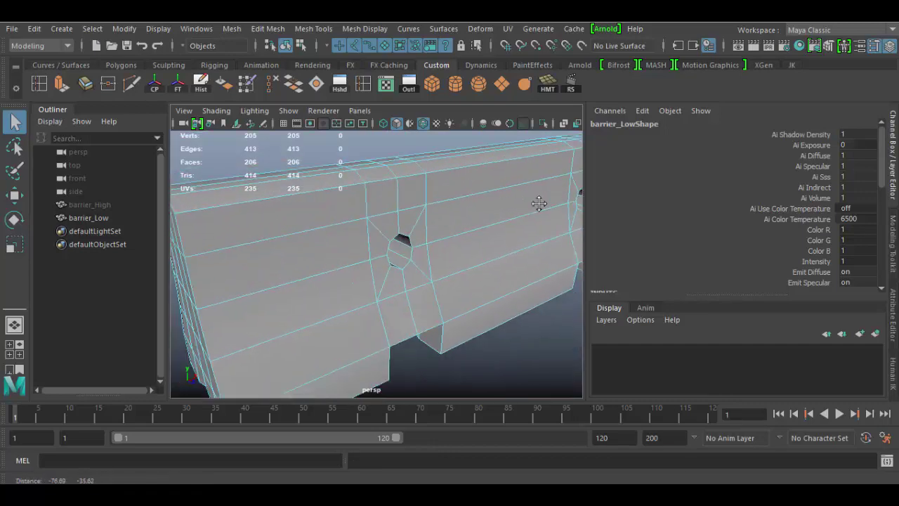
right_click_drag(538, 203, 381, 225, "alt")
left_click_drag(382, 225, 434, 232, "alt")
In Object Mode, pick barrier_High in the Outliner and unhide it with Shift+H
scroll(434, 231, "up", 3)
right_click_drag(407, 141, 434, 129)
left_click(394, 250)
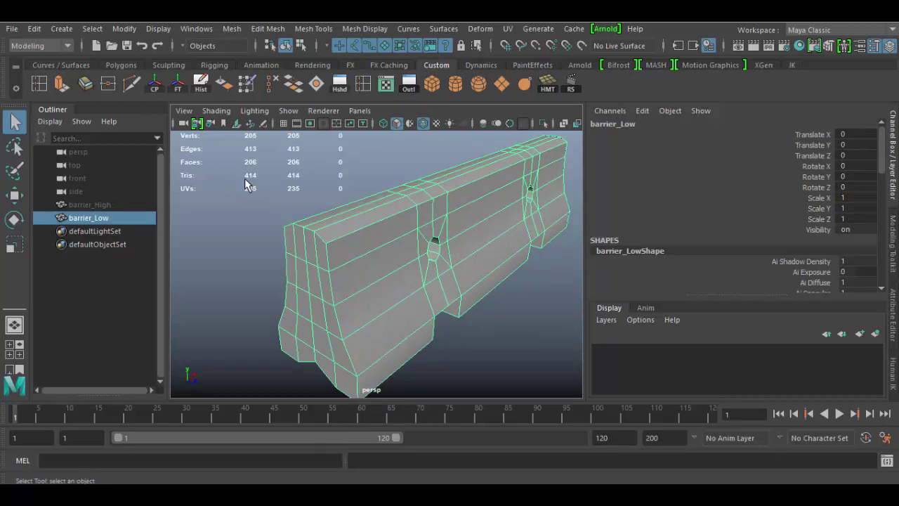
left_click(109, 204)
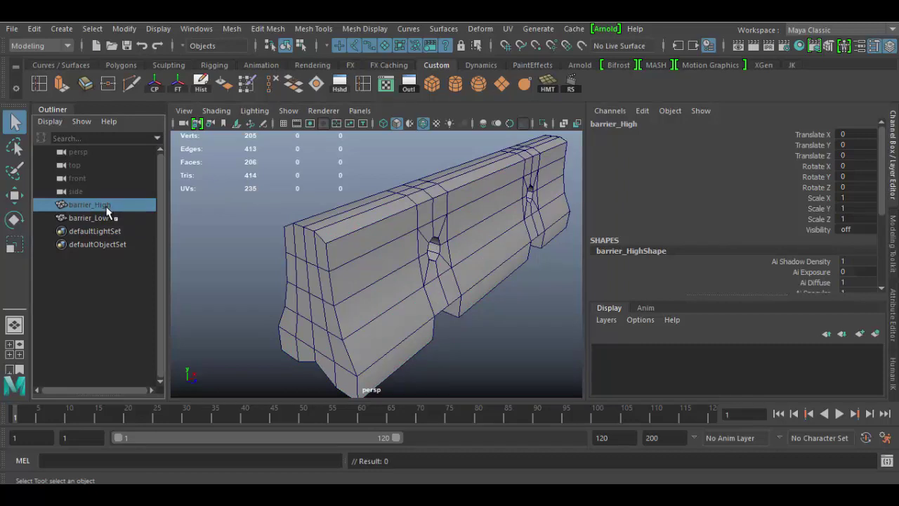
key("shift+h")
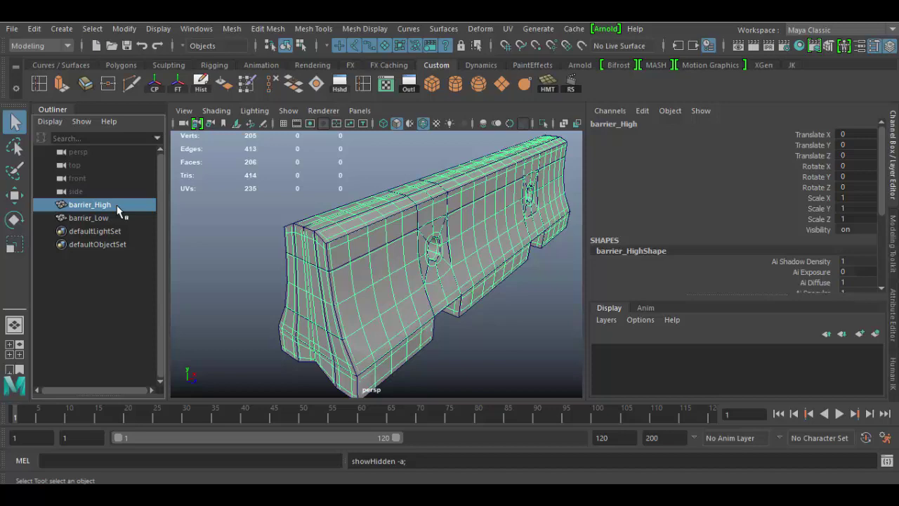
Frame barrier_Low and orbit around it to compare against barrier_High
right_click_drag(347, 231, 427, 106)
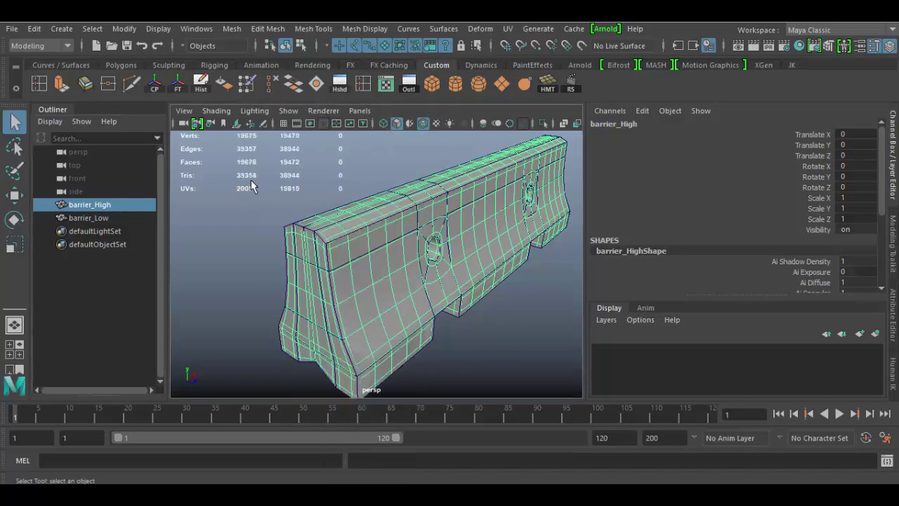
left_click(106, 219)
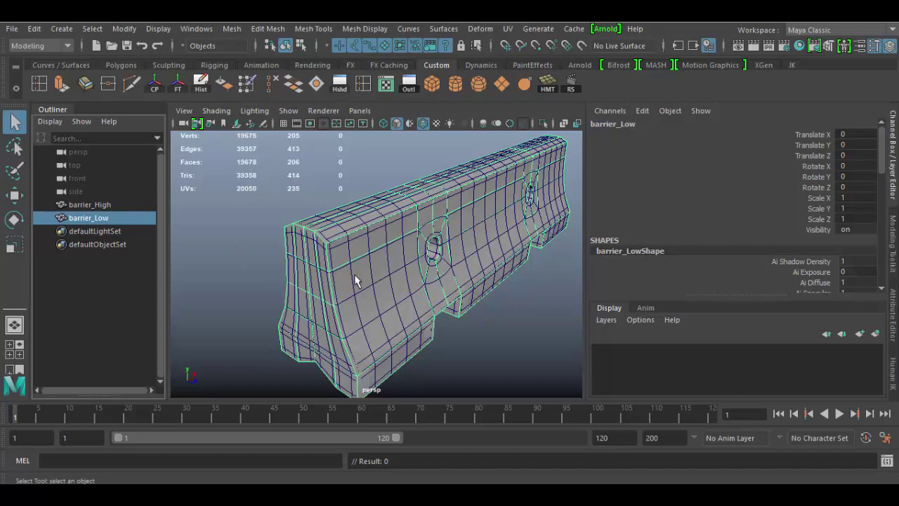
left_click_drag(495, 297, 459, 257, "alt")
key("f")
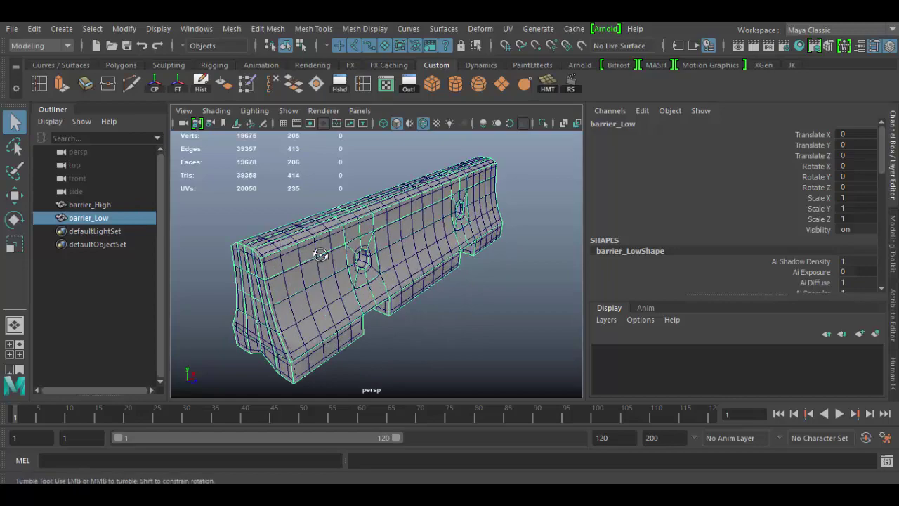
left_click_drag(318, 258, 421, 261, "alt")
right_click_drag(422, 260, 463, 286, "alt")
left_click_drag(463, 286, 398, 298, "alt")
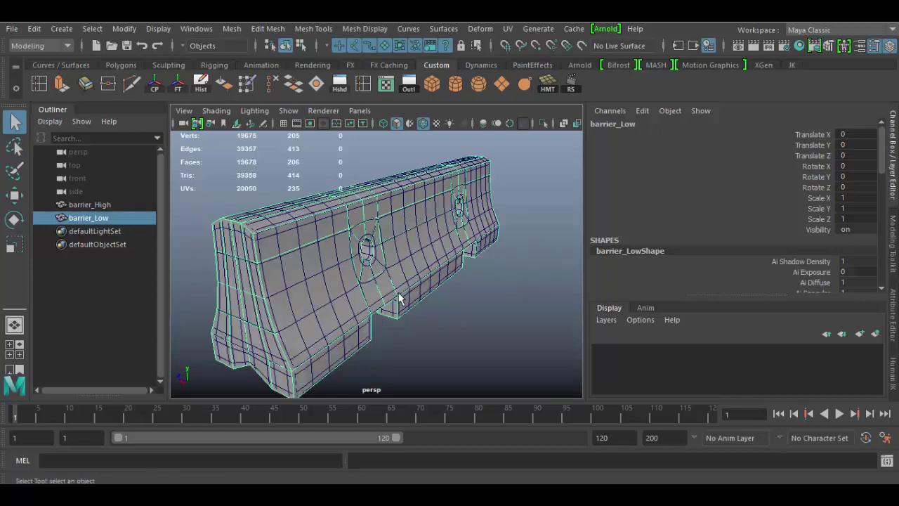
key("Up")
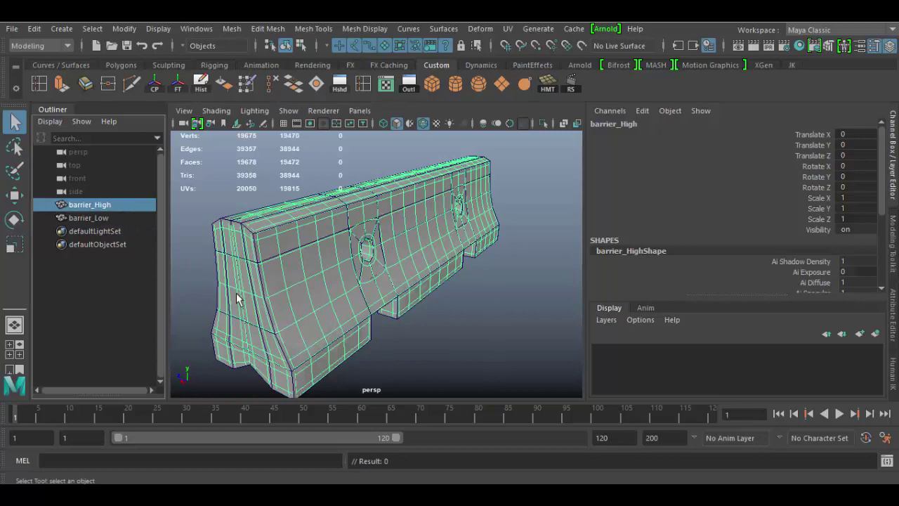
Move barrier_High aside, then freeze barrier_Low's transforms and delete its history
key("w")
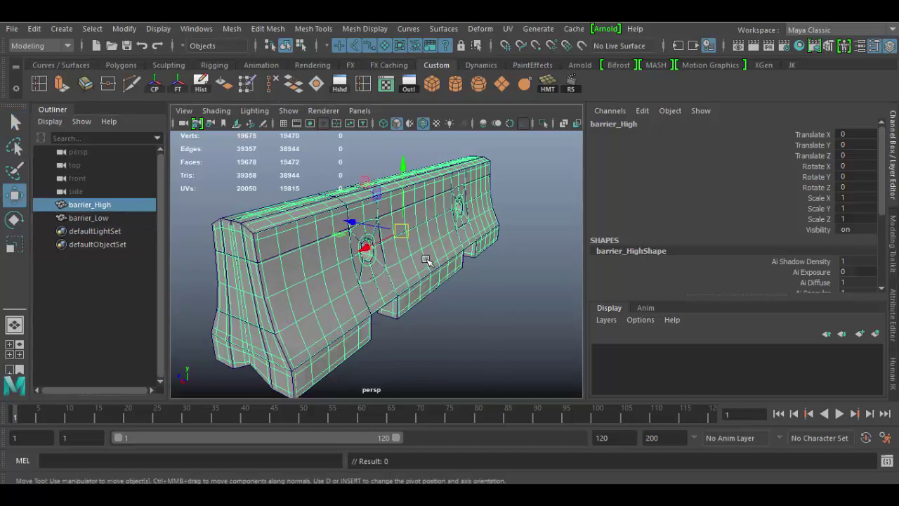
left_click_drag(354, 222, 460, 270)
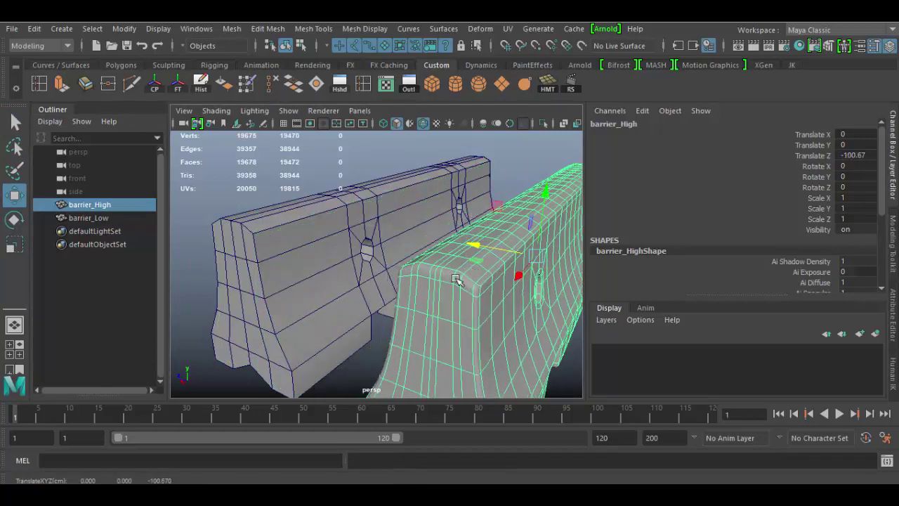
left_click(313, 278)
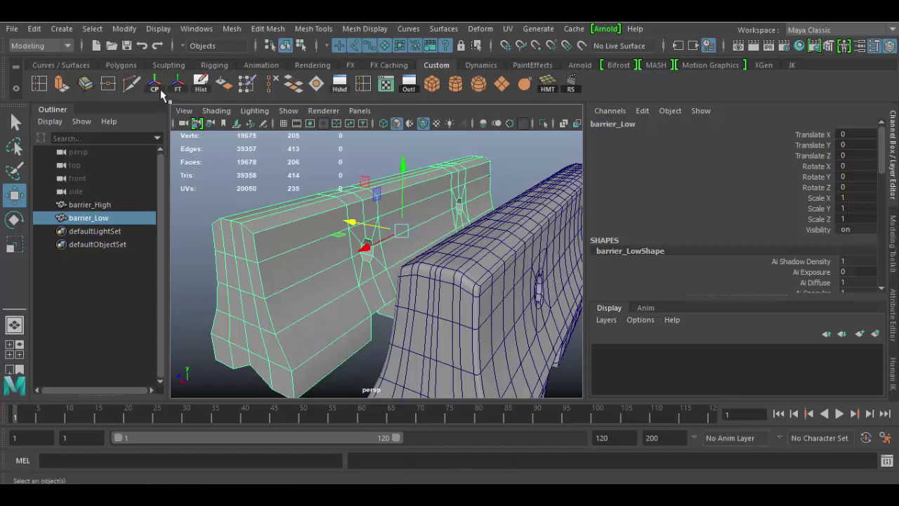
left_click(177, 85)
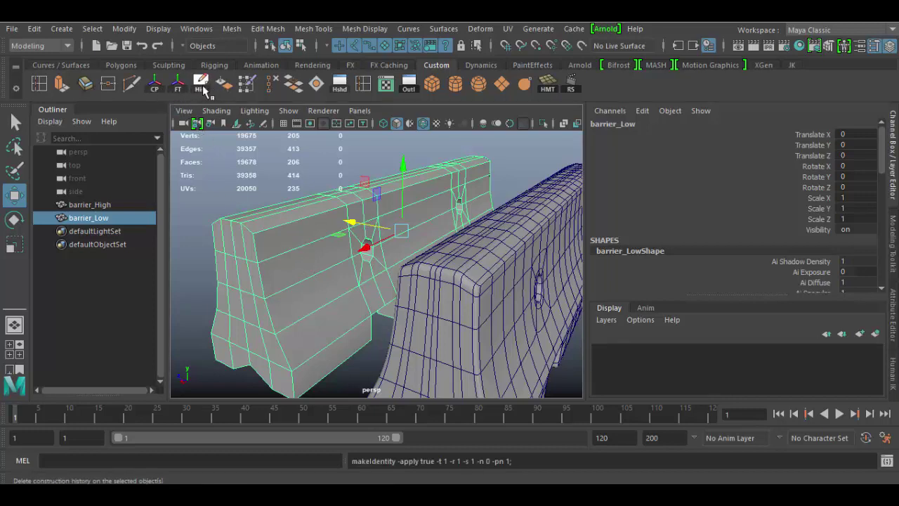
left_click(203, 90)
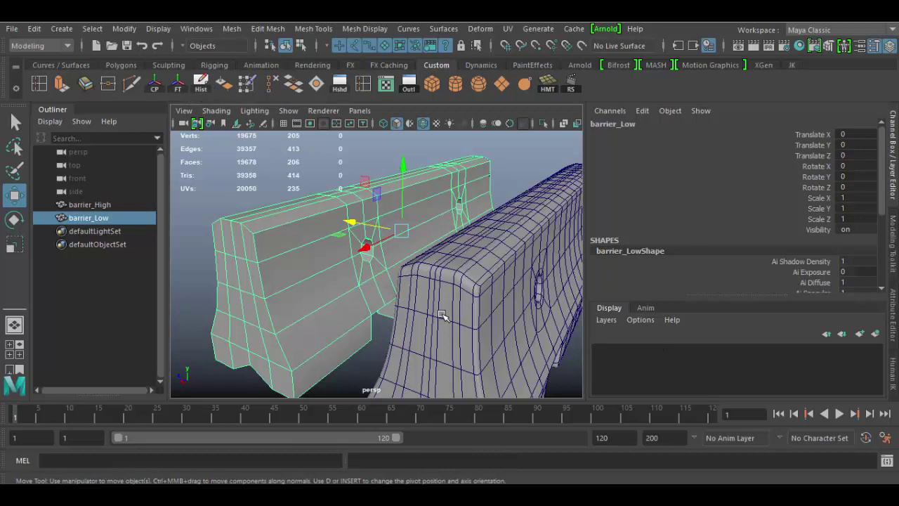
scroll(795, 247, "down", 4)
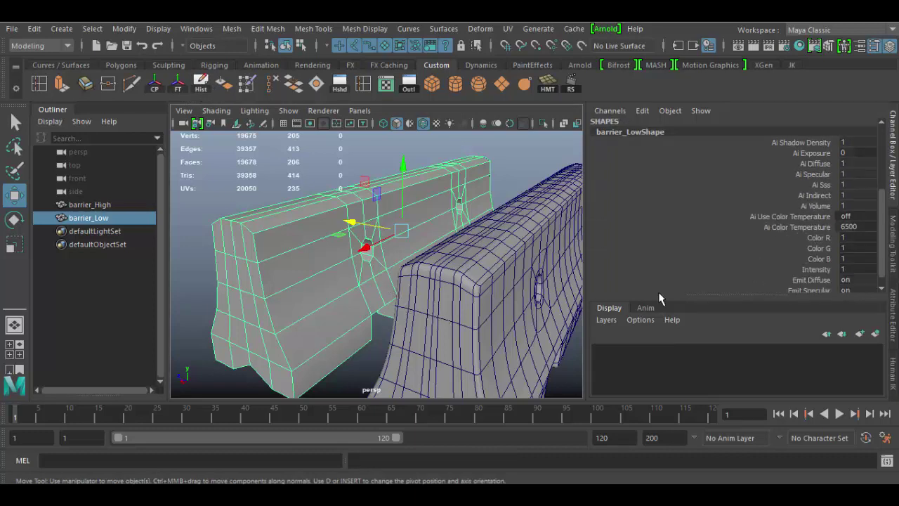
scroll(684, 274, "down", 1)
scroll(698, 271, "up", 5)
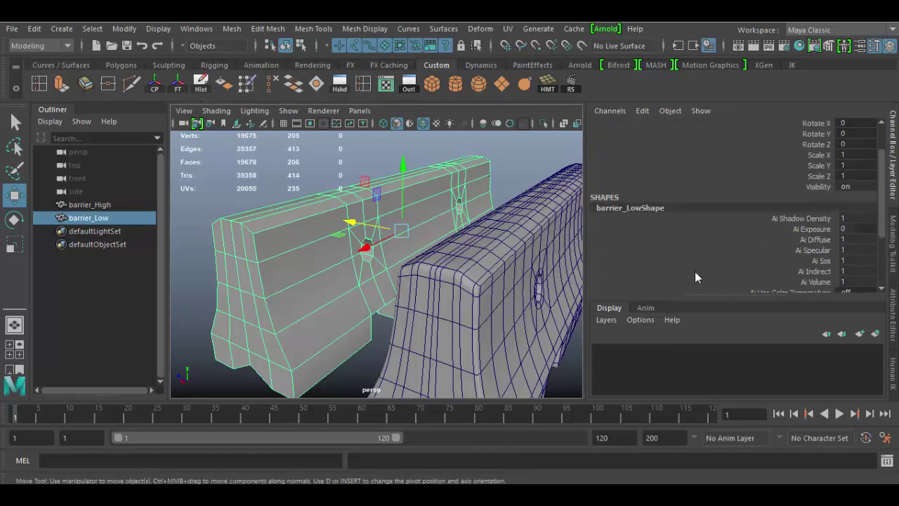
Reset barrier_High's Translate Z to 0 and hide it with Ctrl+H
left_click(478, 289)
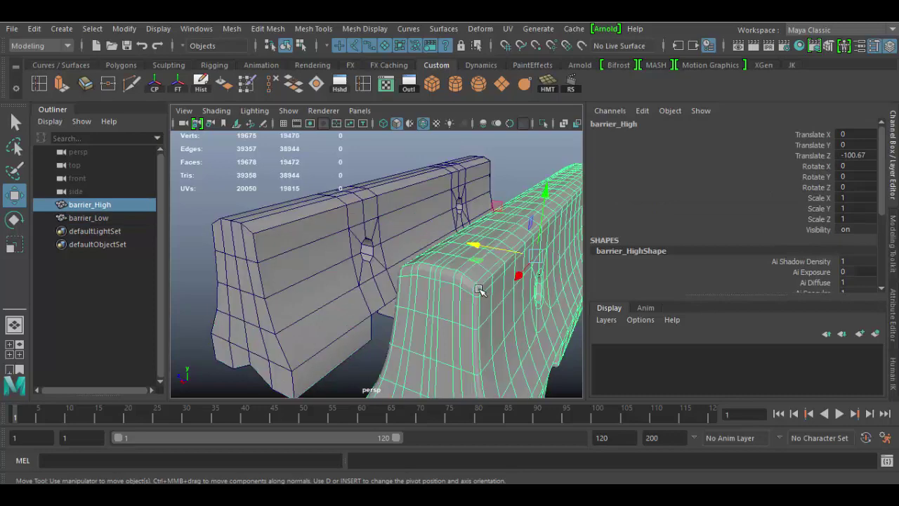
double_click(860, 158)
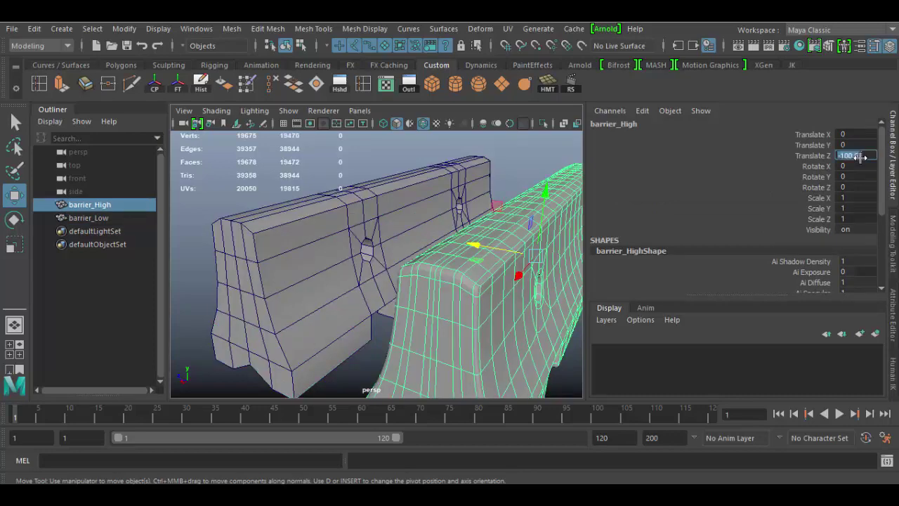
type("0")
key("Return")
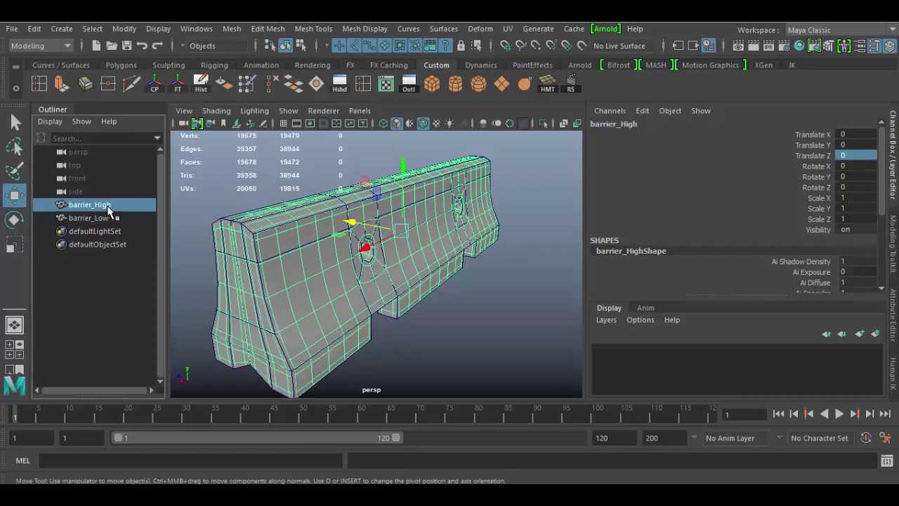
key("ctrl+shift+h")
key("ctrl+h")
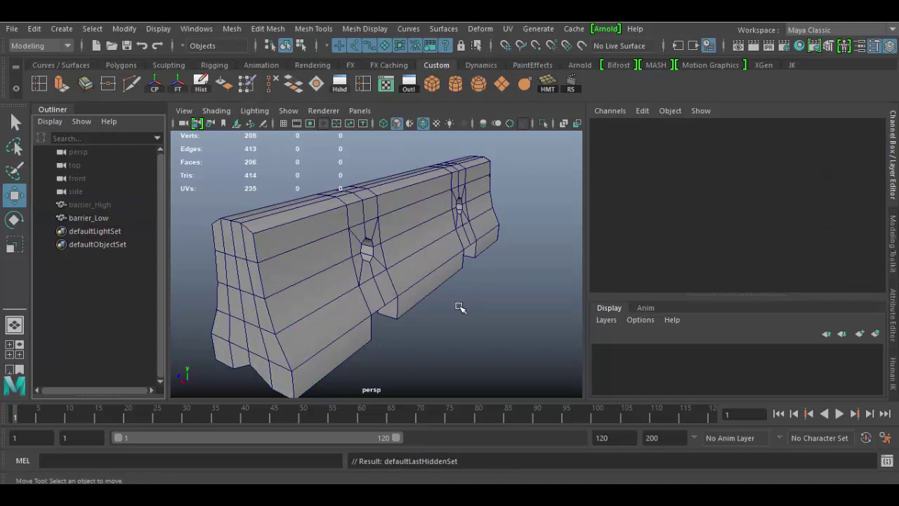
left_click_drag(495, 295, 522, 291, "alt")
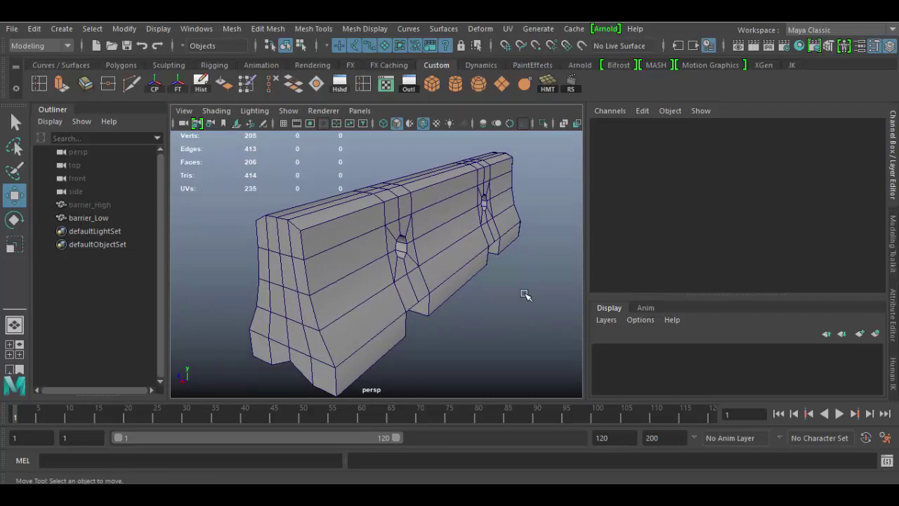